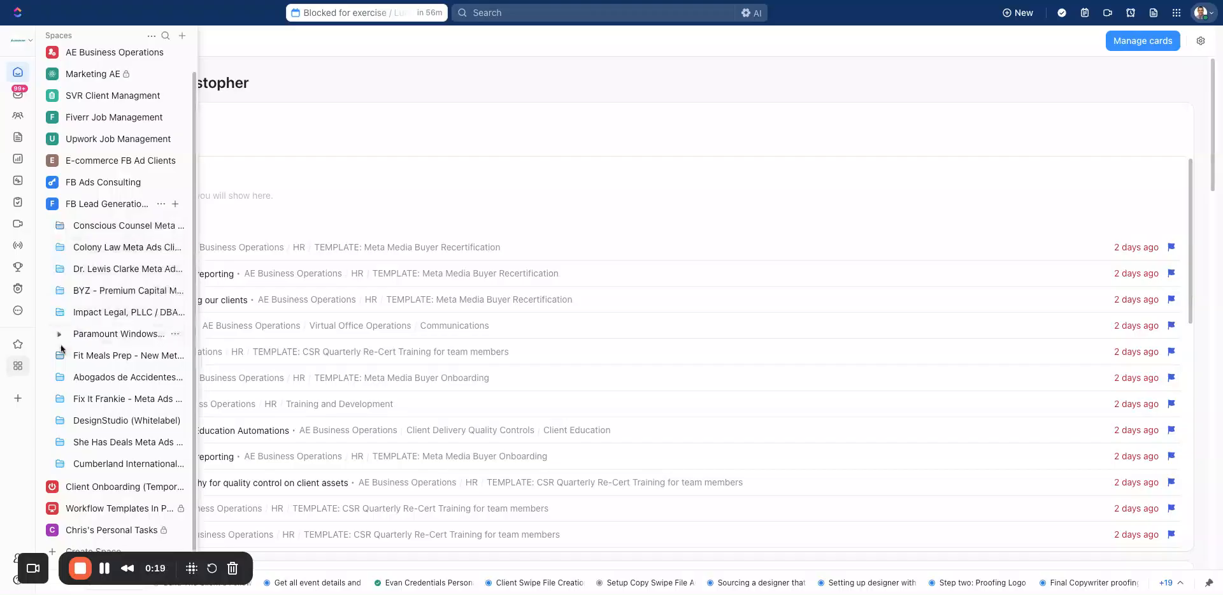
- Open the Meta Media Buyer Workflows task in the Abogados de Accidentes Latinos client's AE Meta Ads Operations list
left_click(60, 378)
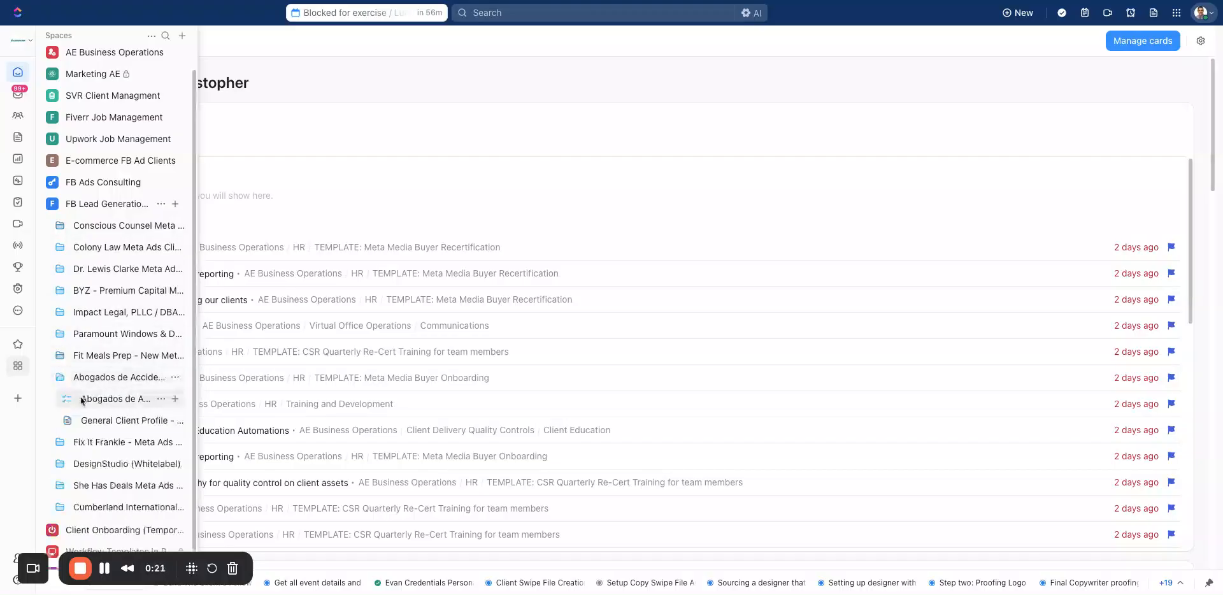
left_click(83, 399)
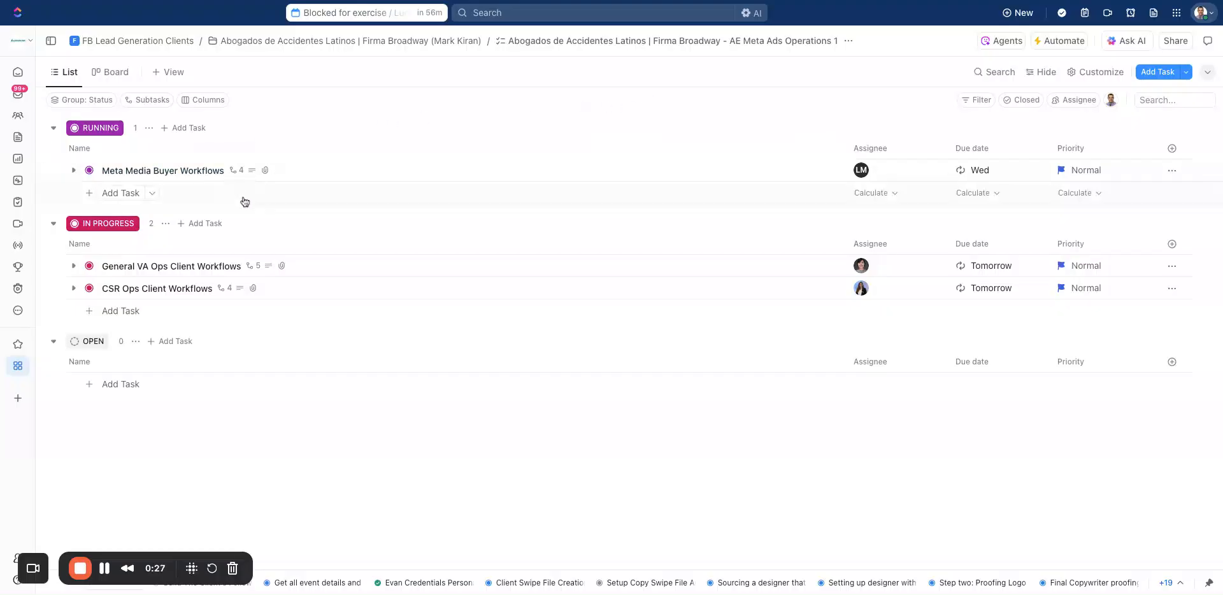
left_click(138, 172)
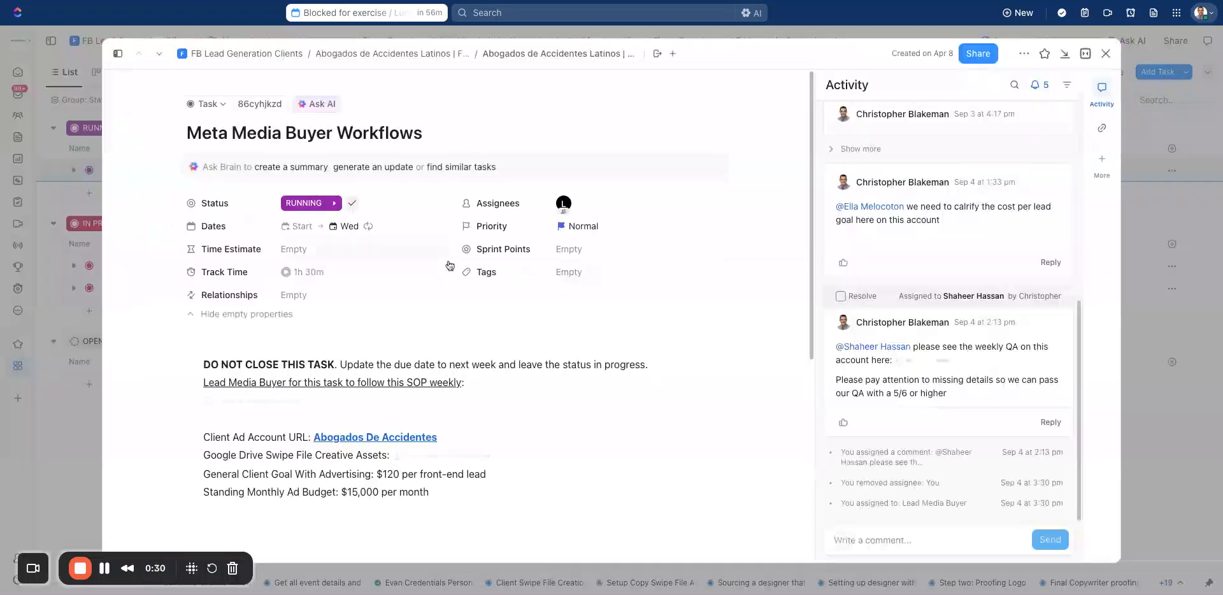
- Open the task's Creative Testing subtask and read the reply in the comment thread about missing ABO tests
scroll(456, 284, "down", 1)
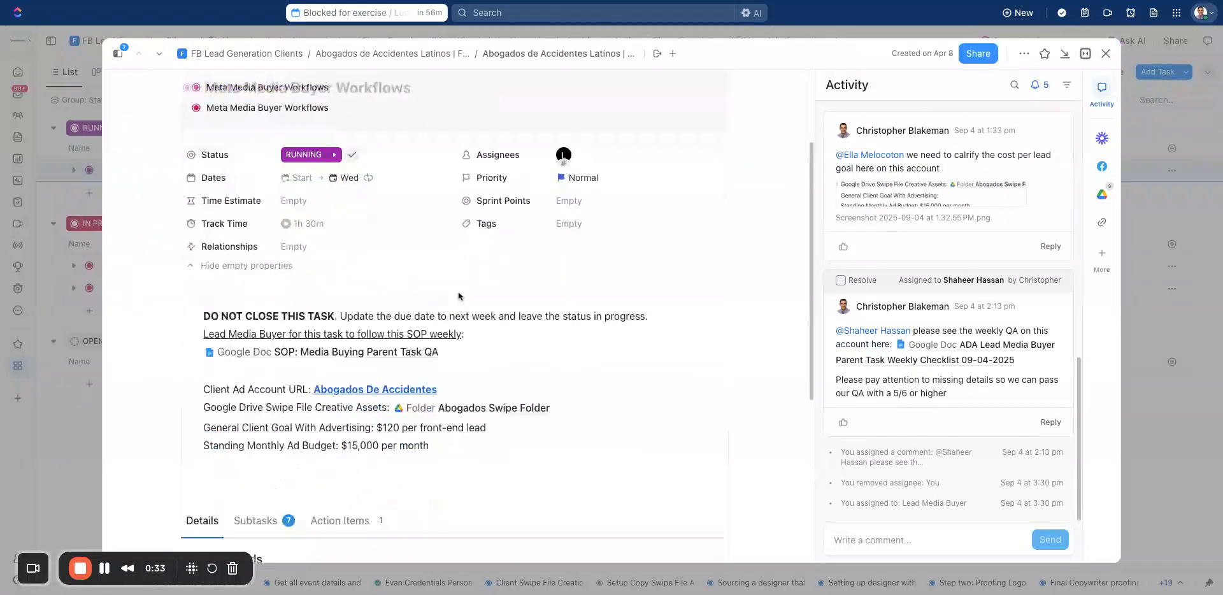
scroll(459, 268, "down", 3)
scroll(459, 265, "down", 4)
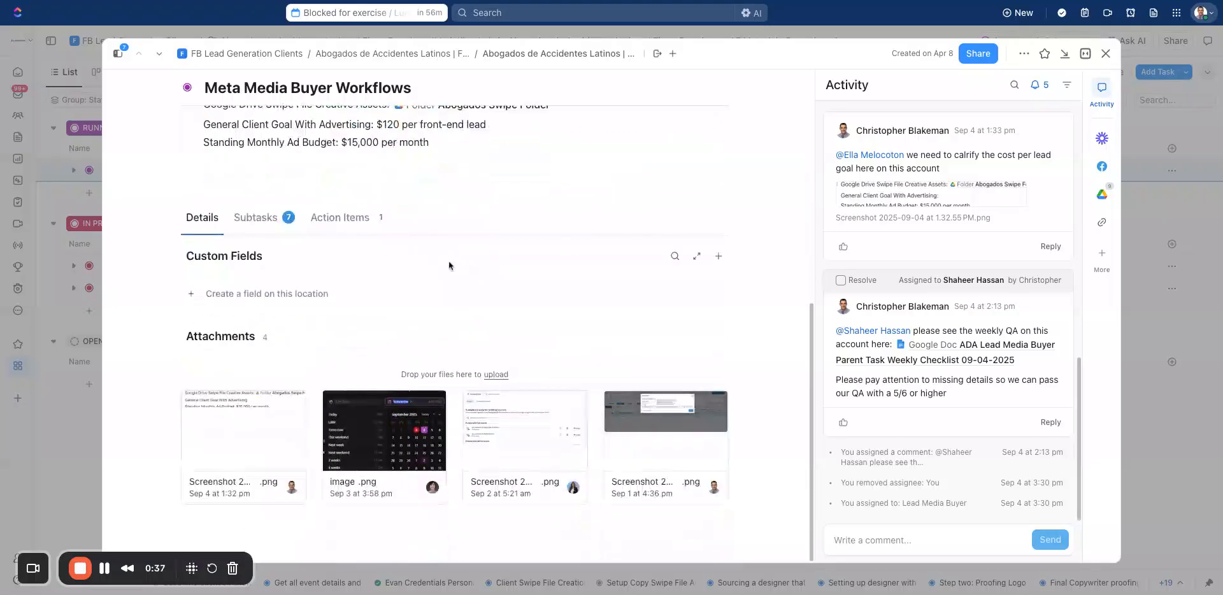
left_click(267, 228)
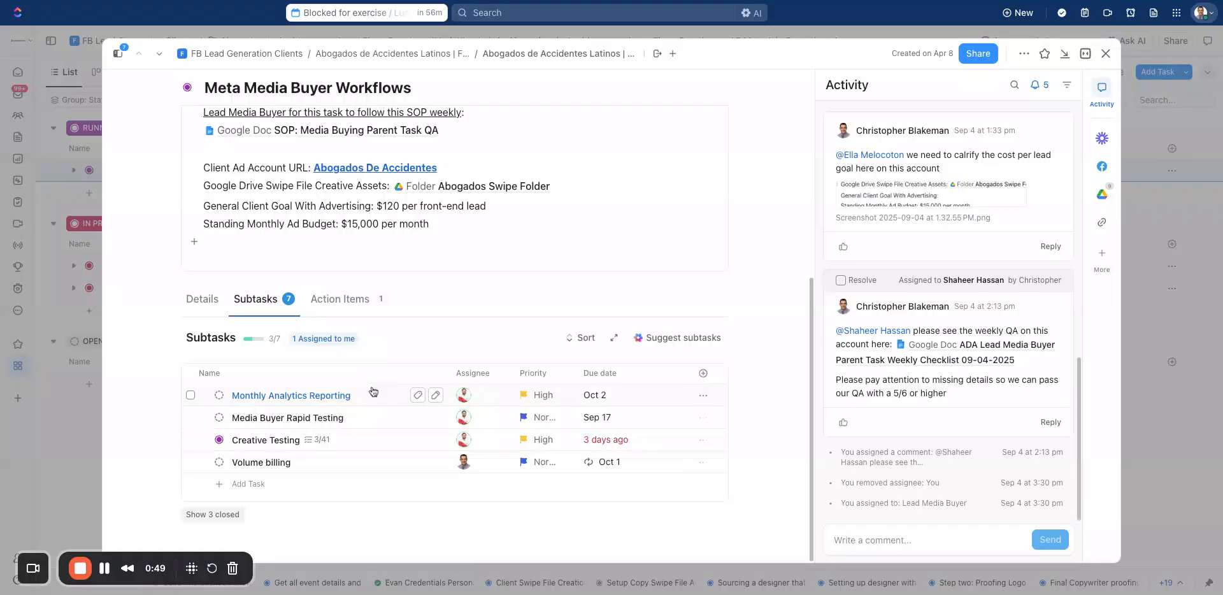
left_click(282, 443)
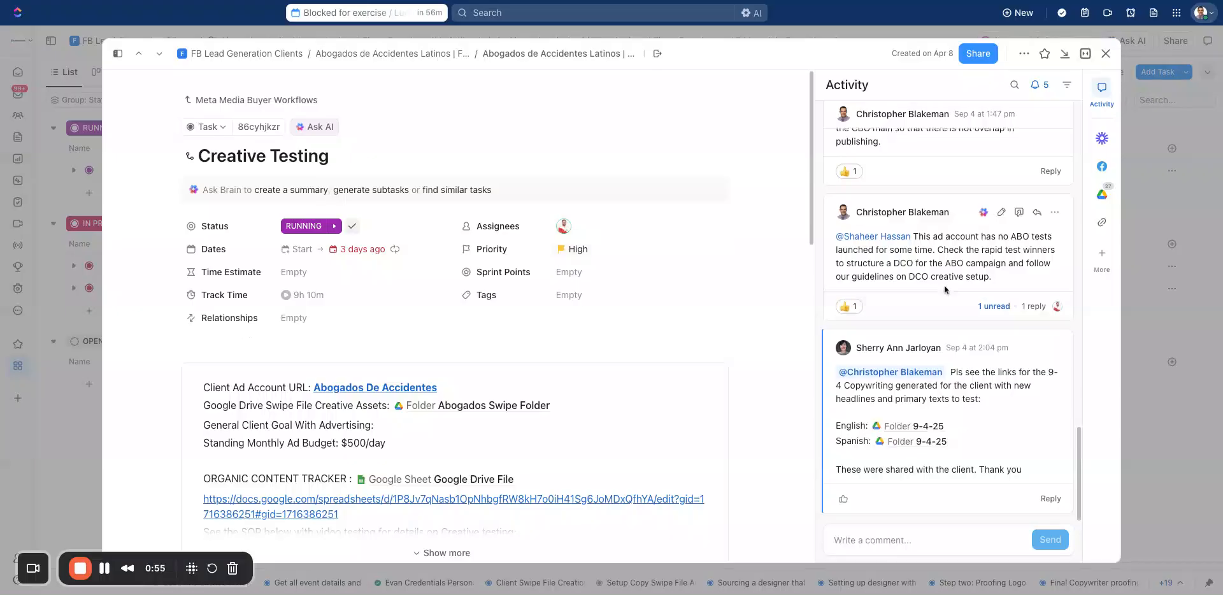
left_click(986, 311)
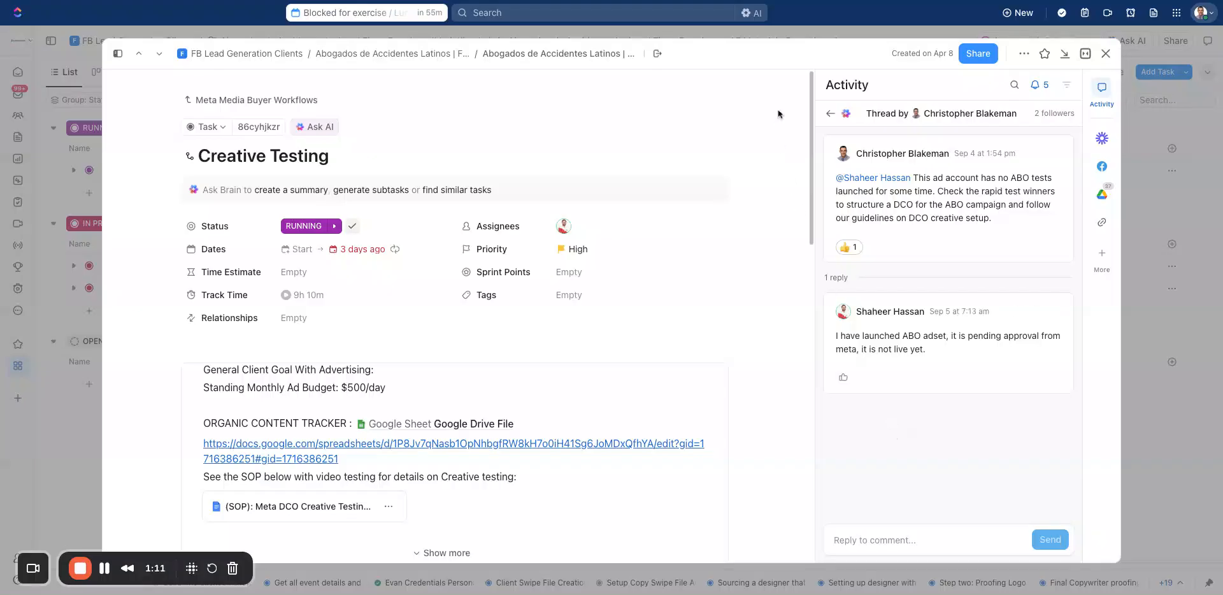
left_click(832, 113)
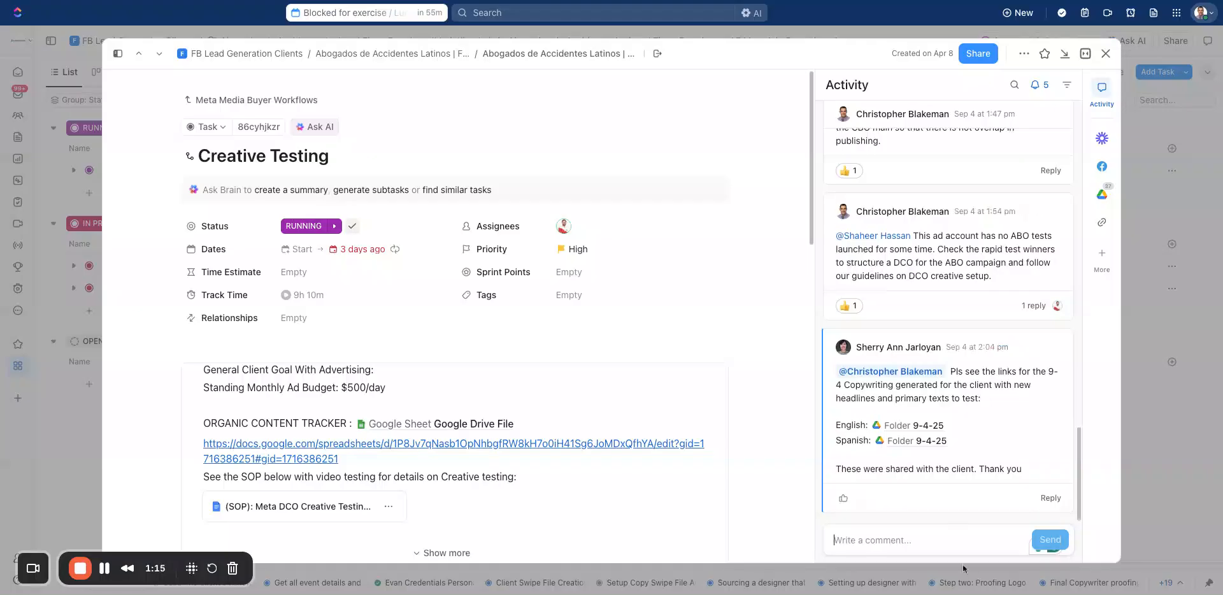
- Start a new comment on the Creative Testing subtask that mentions its assigned media buyer
left_click(948, 539)
type("@sha")
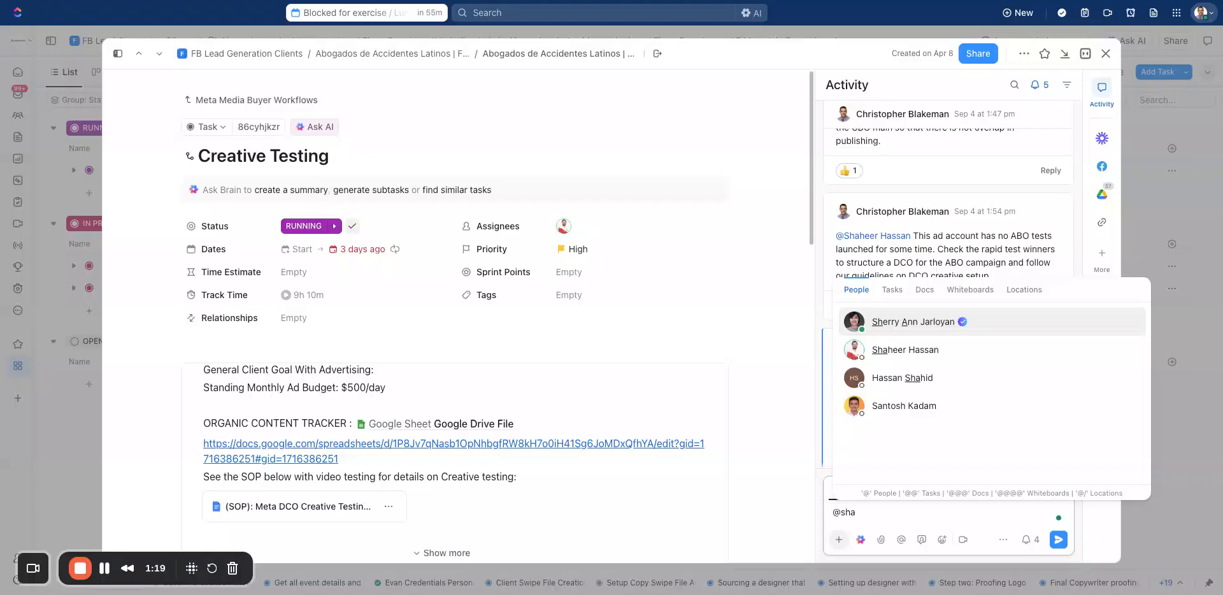
key("Down")
key("Return")
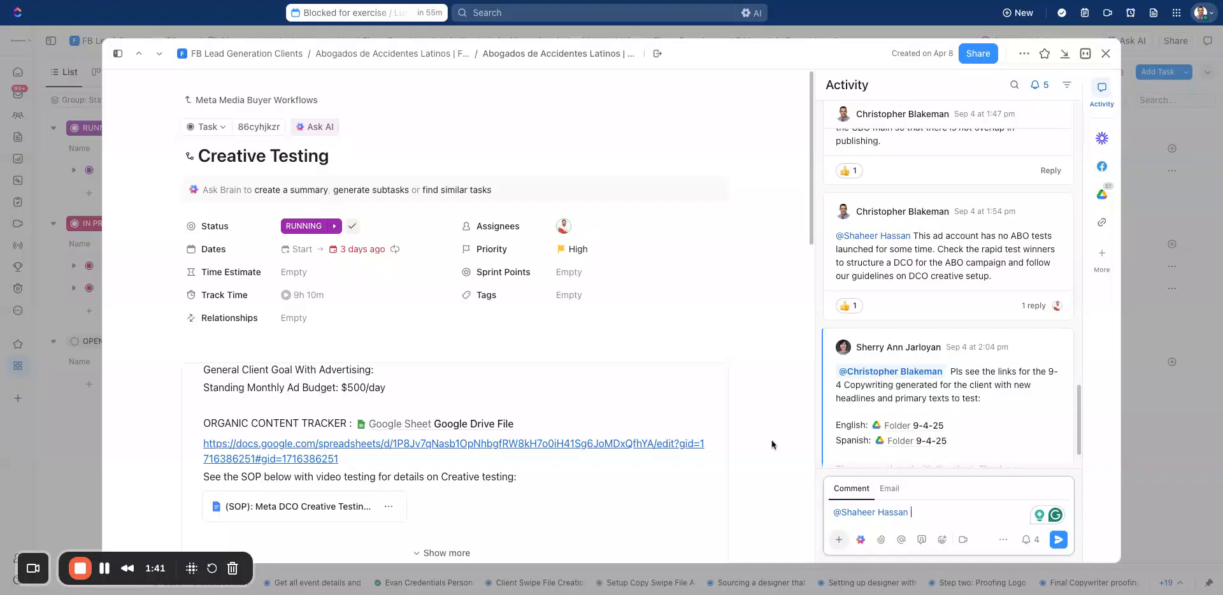
- Write "remember to update your task due date when you complete tasks" after the mention
type("remember to update your task")
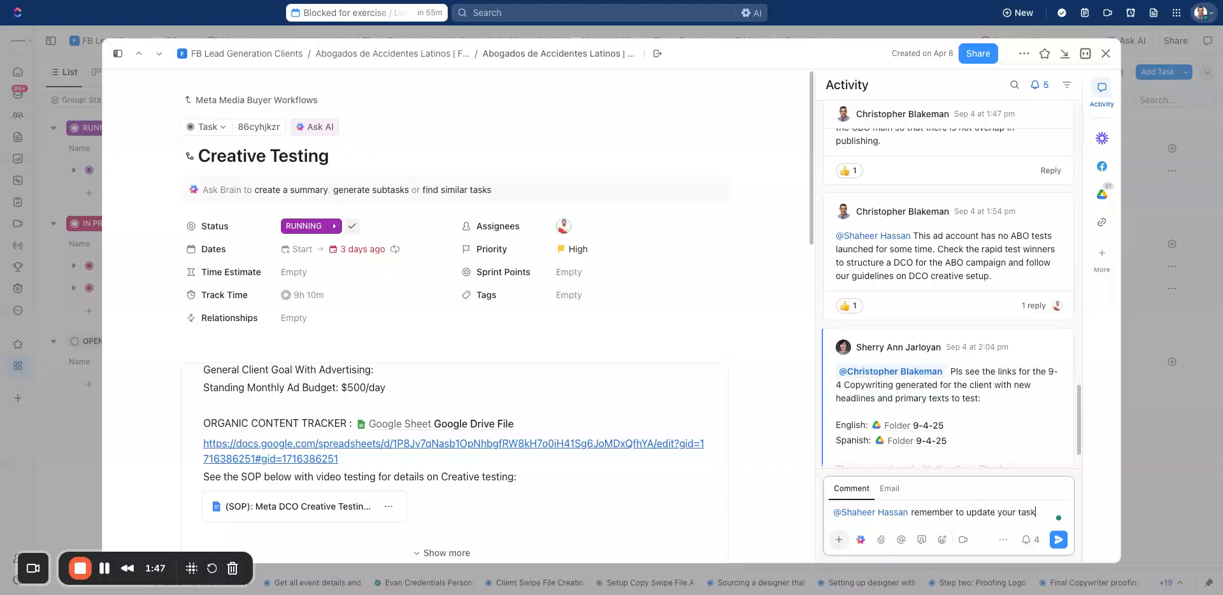
type(" due date when")
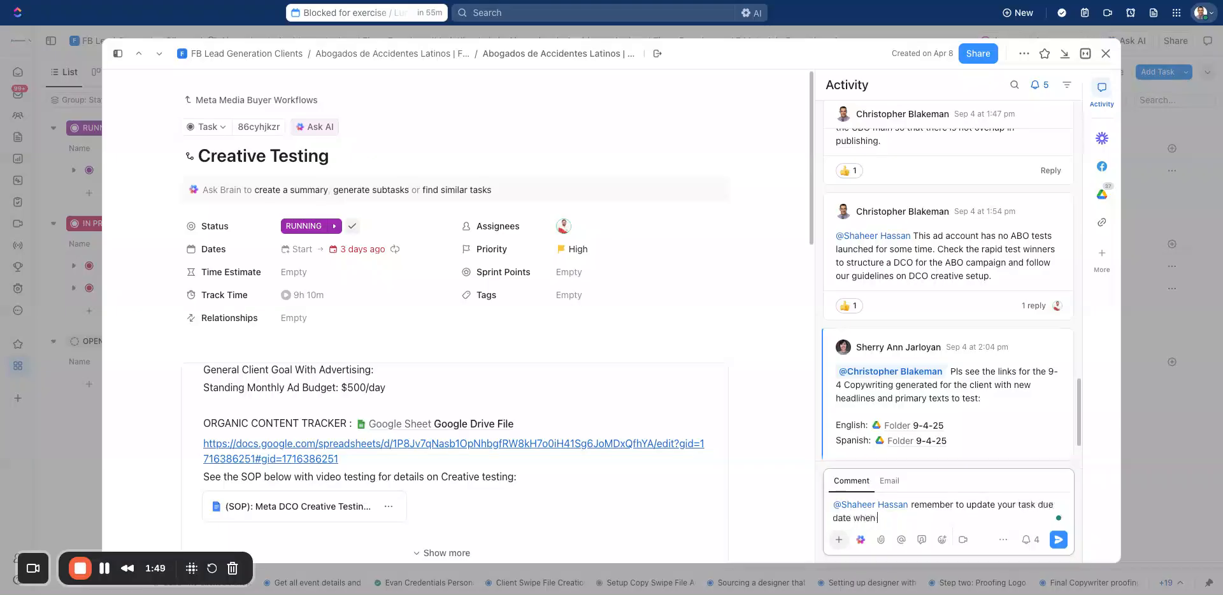
type(" you complete tasks adn a")
key("BackSpace")
key("BackSpace")
key("BackSpace")
key("BackSpace")
- Continue the comment with "and also leave a loom report for tasks that is about 2 to 5 minutes each time for the account etc."
type("nd also lea")
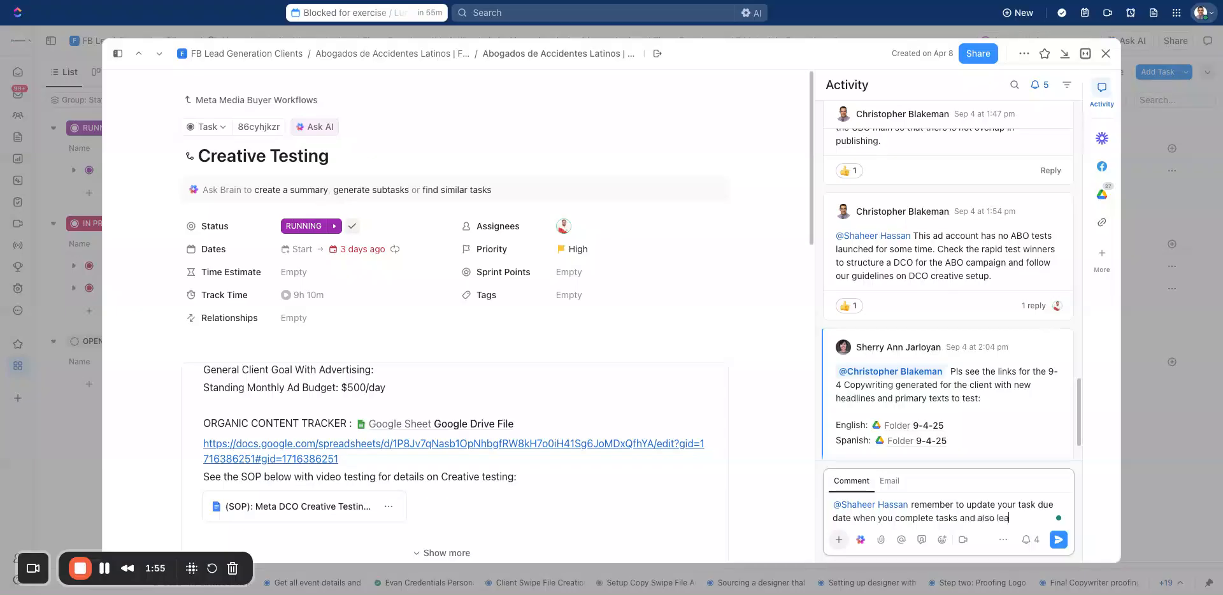
type("ve a loom re")
type("port ")
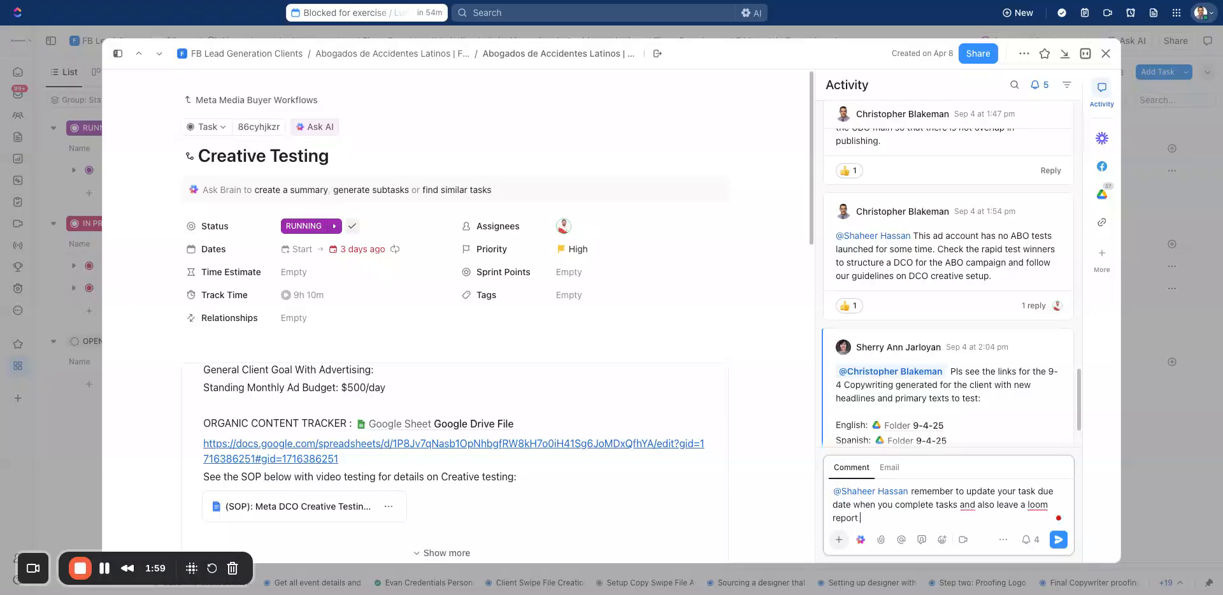
type("for tasks that is about 2 to 5 minutes each time")
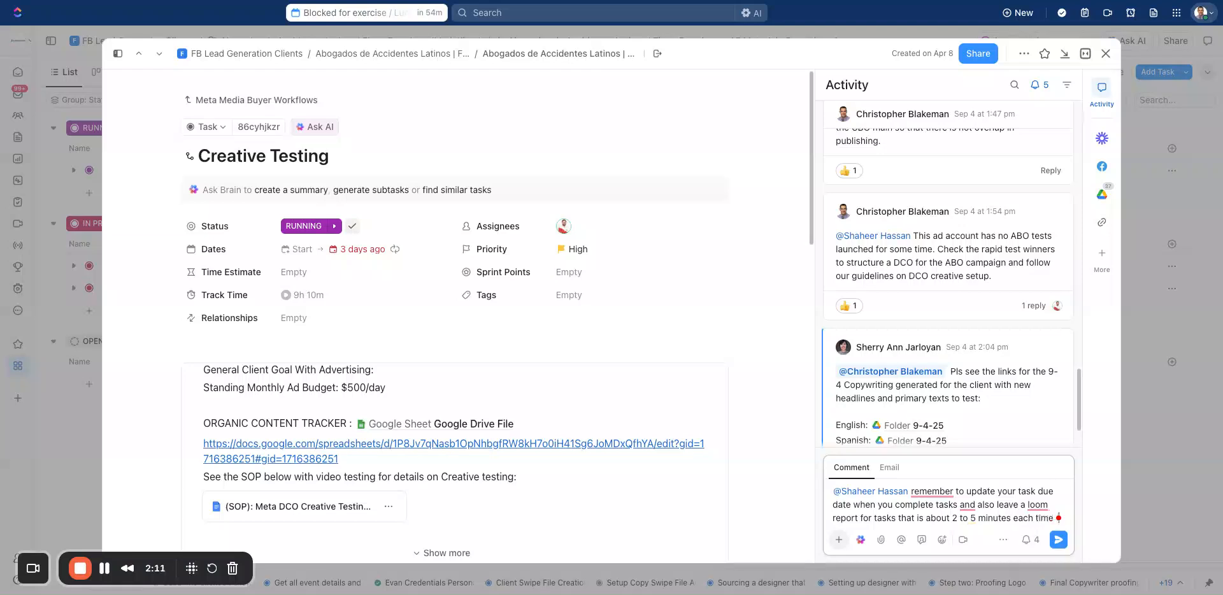
type(" for the account etc.")
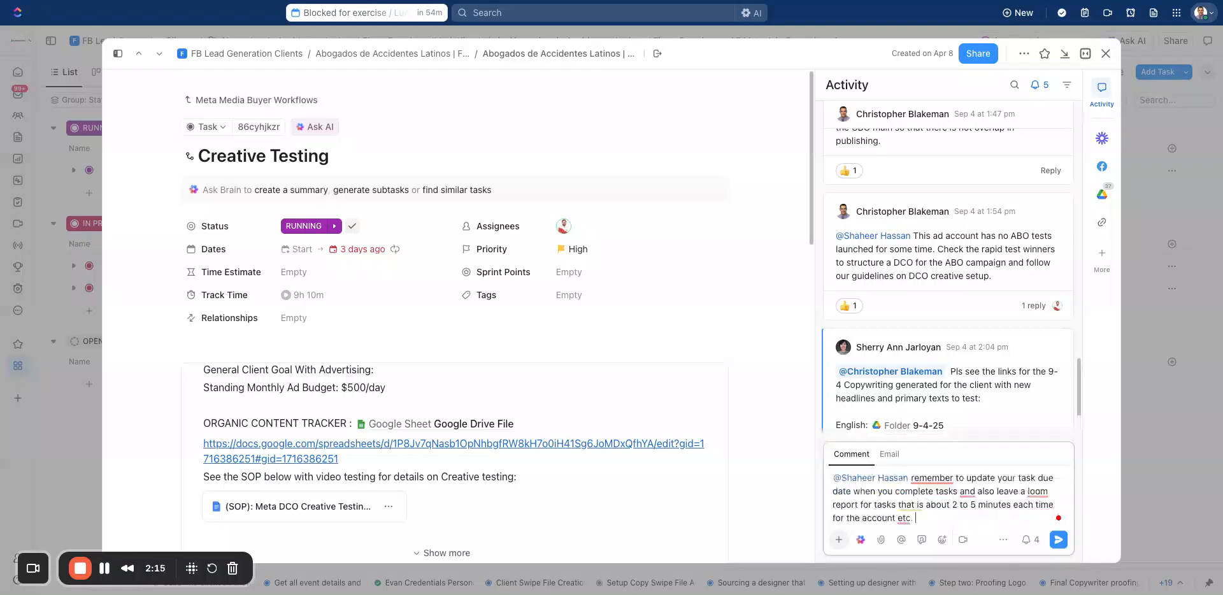
- Capitalize "Remember" in the comment and post it to the subtask
mouse_move(932, 480)
left_click(935, 506)
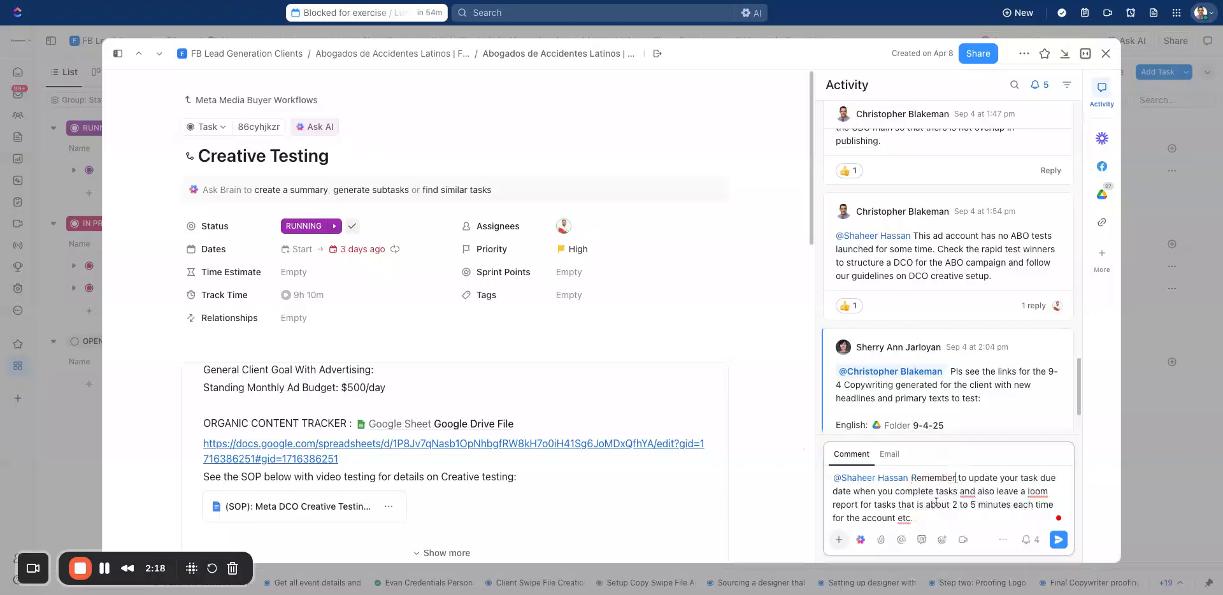
left_click(1058, 539)
scroll(687, 384, "down", 1)
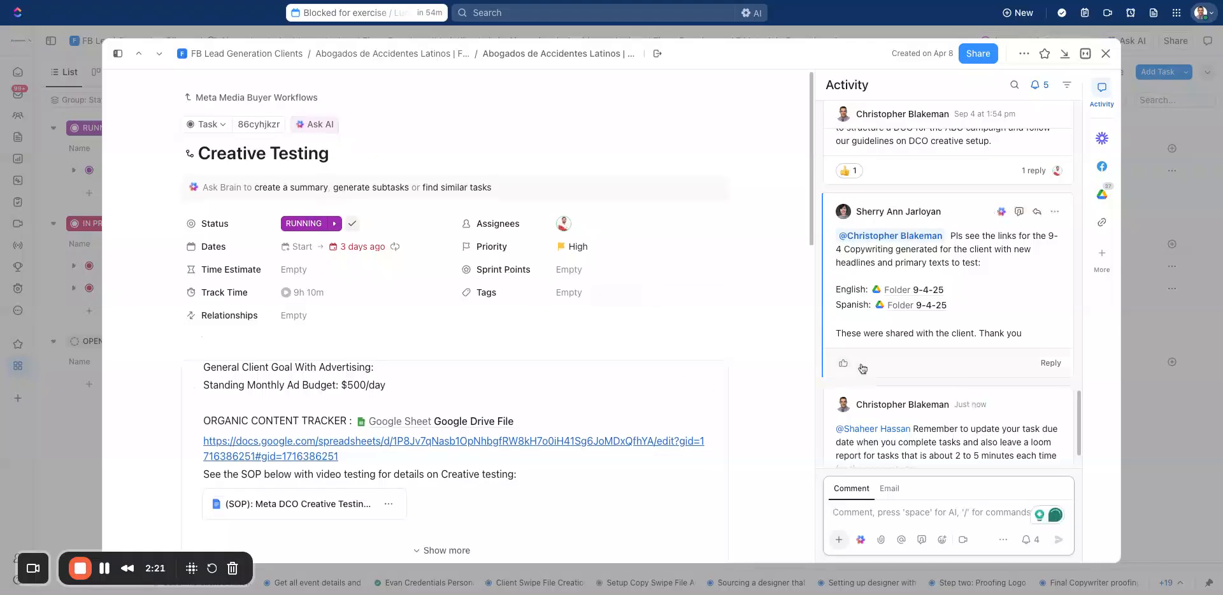
- Move the Creative Testing subtask's due date to September 9, 2025
left_click(353, 252)
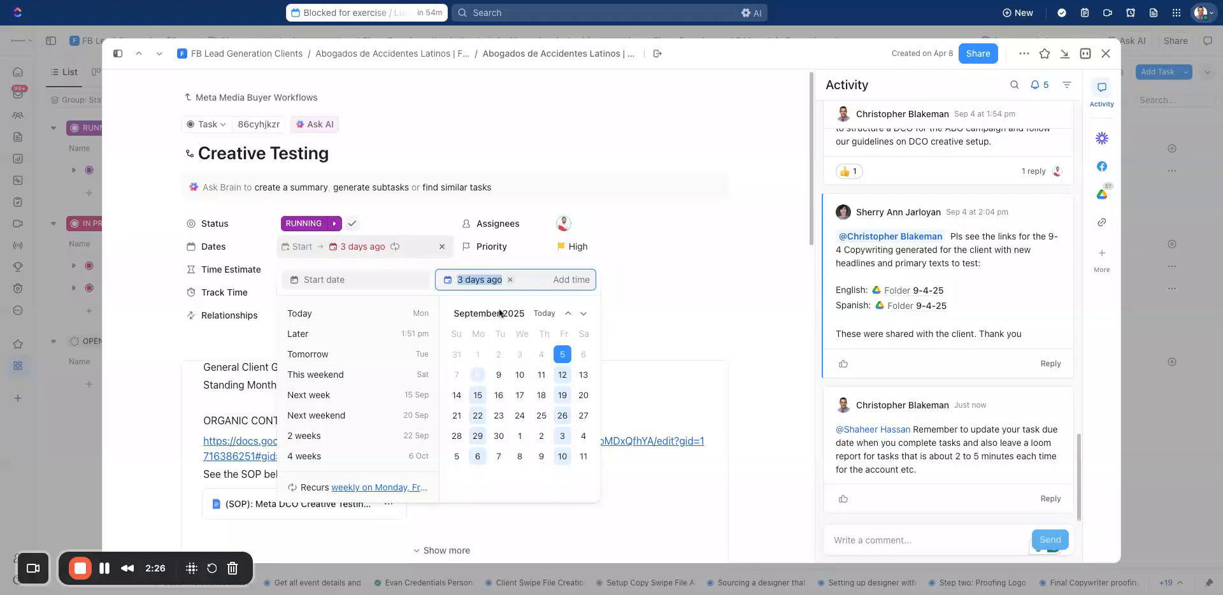
left_click(483, 375)
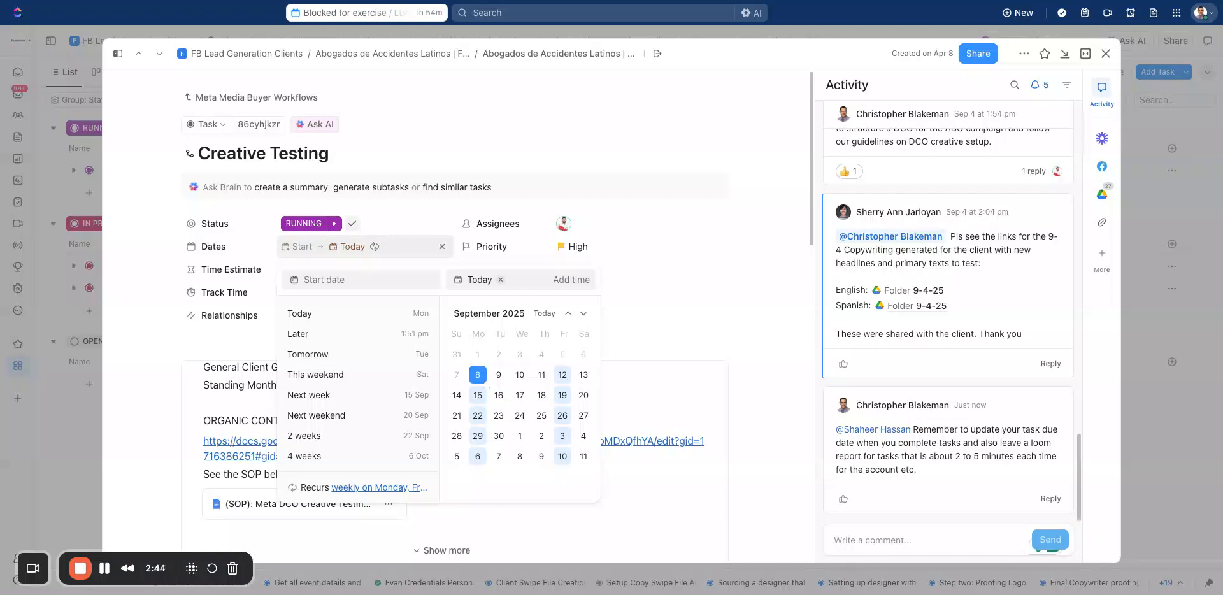
left_click(499, 376)
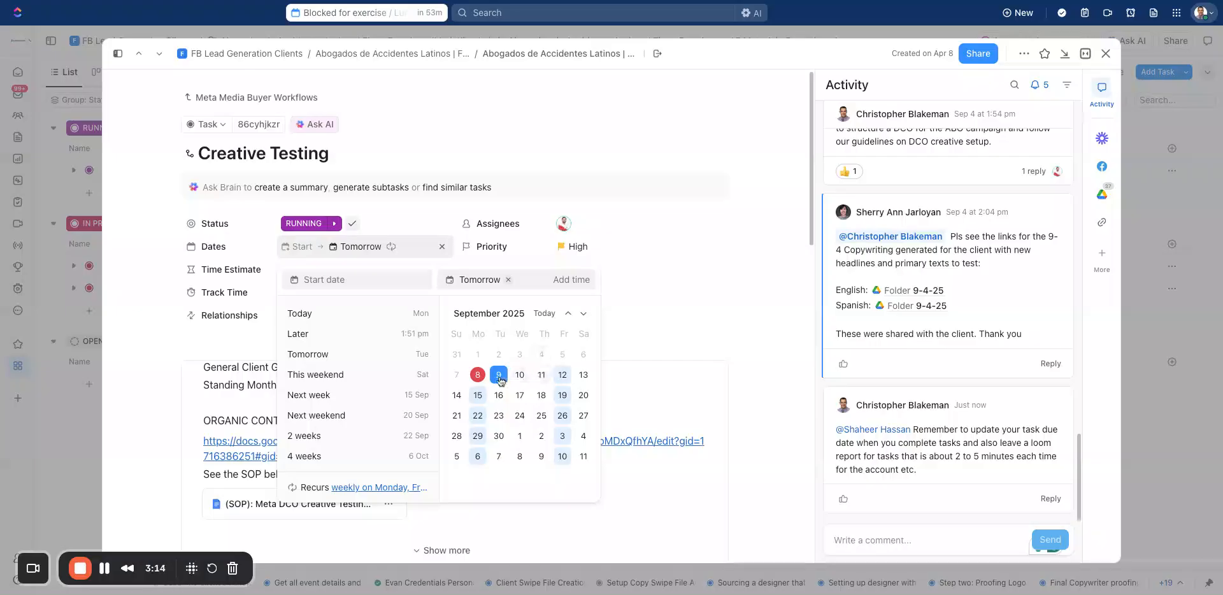
left_click(714, 331)
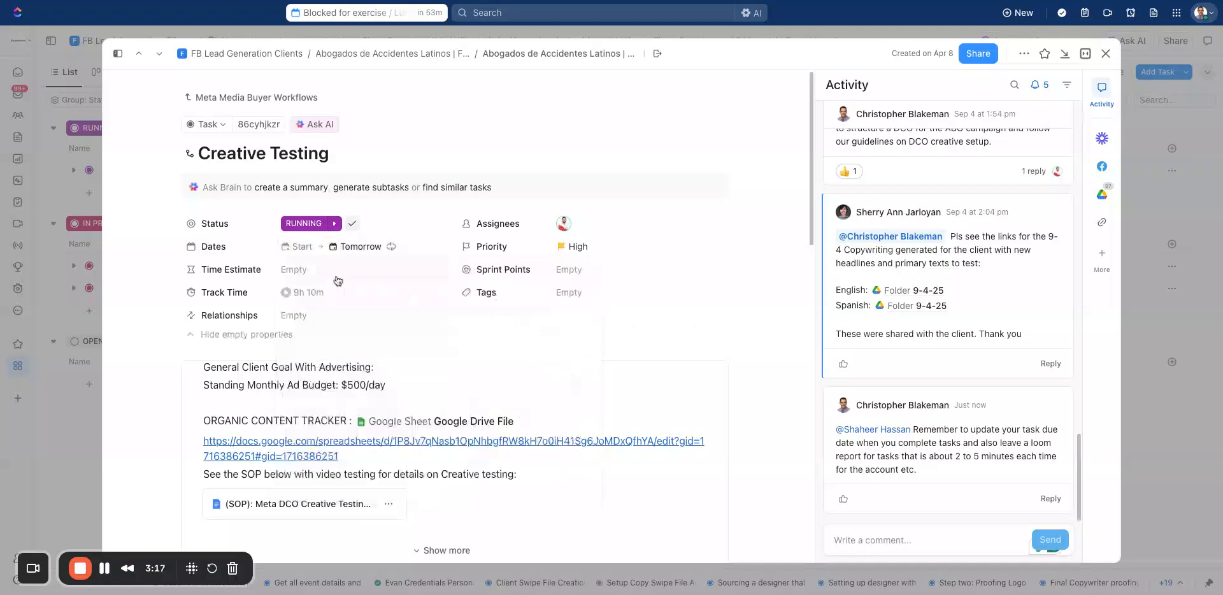
- Set the Creative Testing subtask's due date to today, September 8, 2025
left_click(356, 247)
left_click(478, 375)
left_click(716, 338)
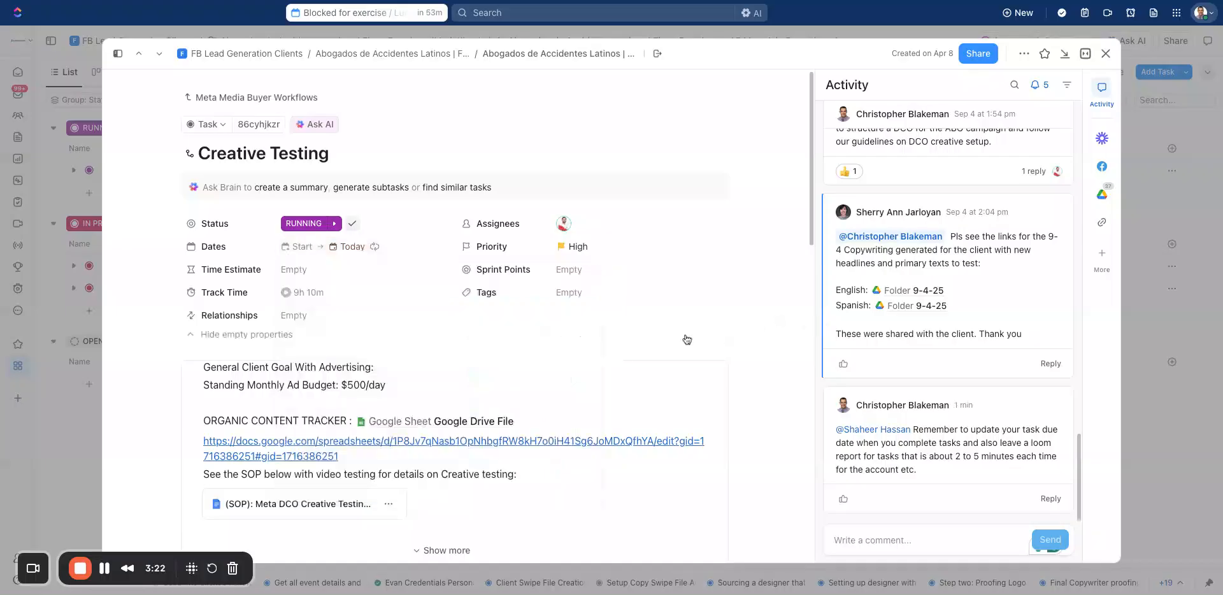
- Switch to the client's Meta Ads Manager account and open the AE / DCO Testing 09/05 ad set in the AE / ABO Creative Testing V1 campaign
left_click(418, 551)
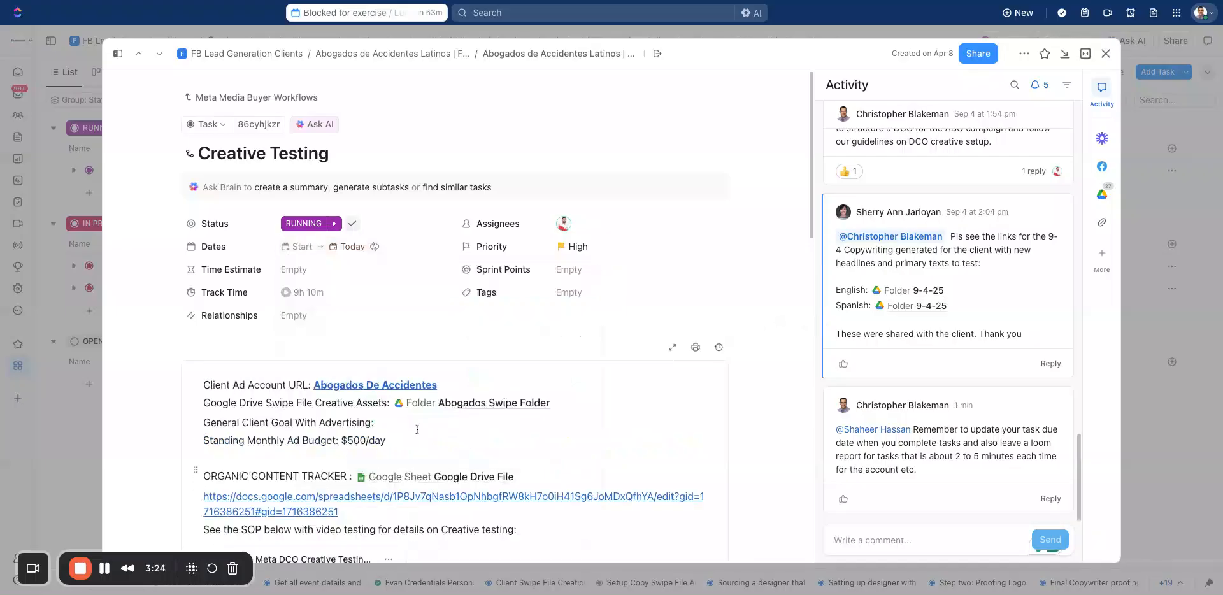
left_click(385, 387)
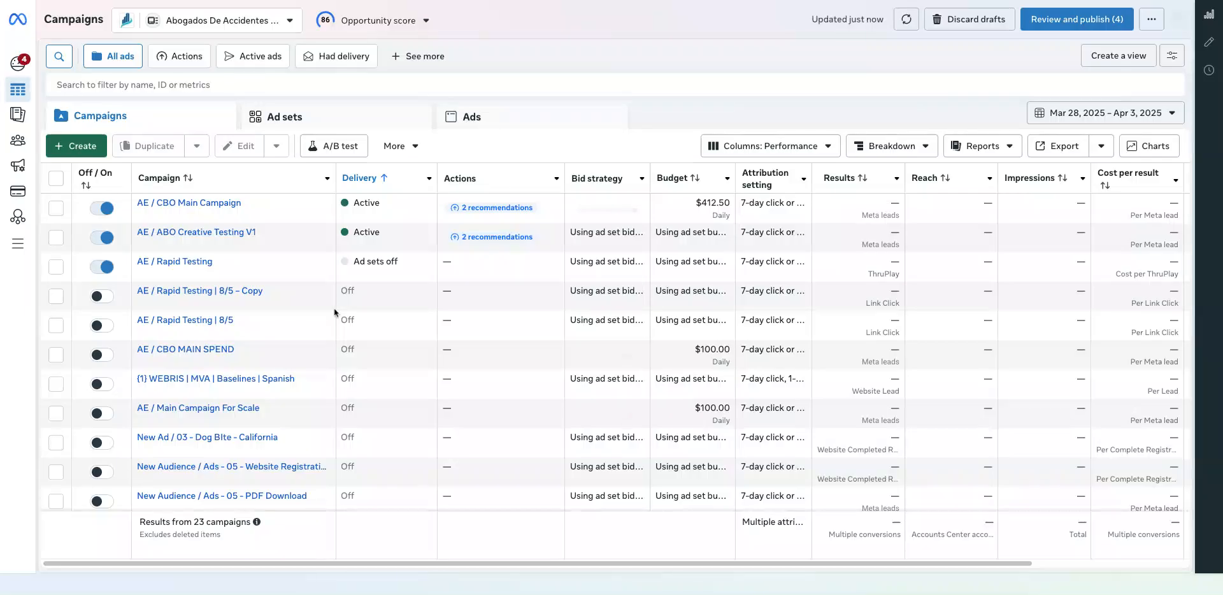
left_click(234, 234)
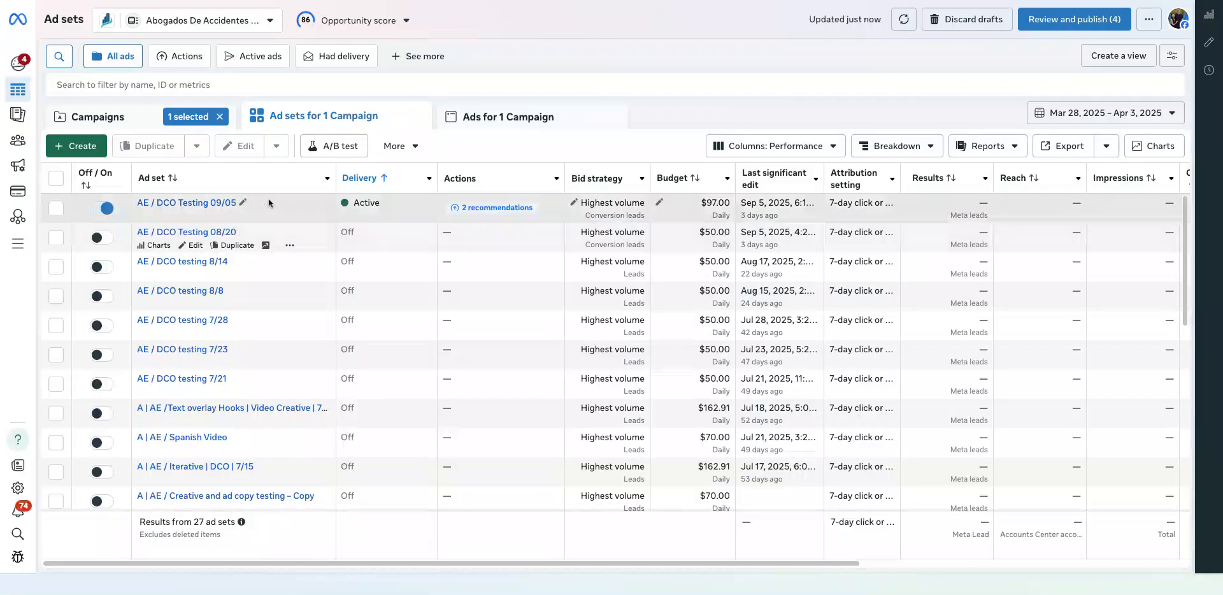
left_click(191, 204)
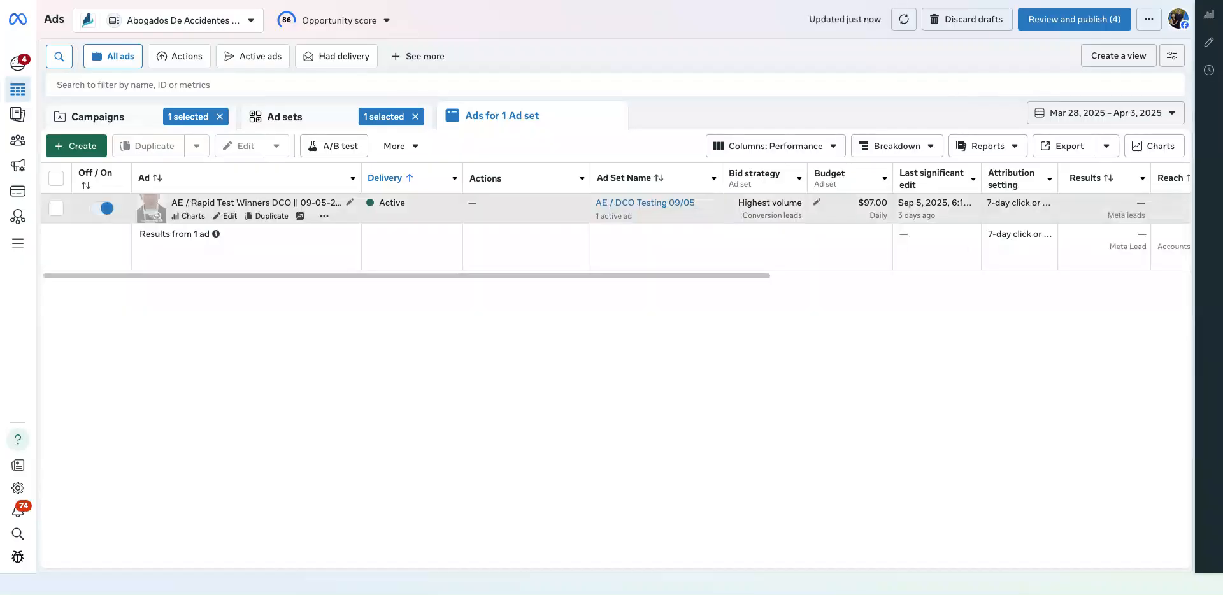
- Preview each of the three videos in the Rapid Test Winners DCO 09-05-2025 ad and return to the campaign list
left_click(56, 209)
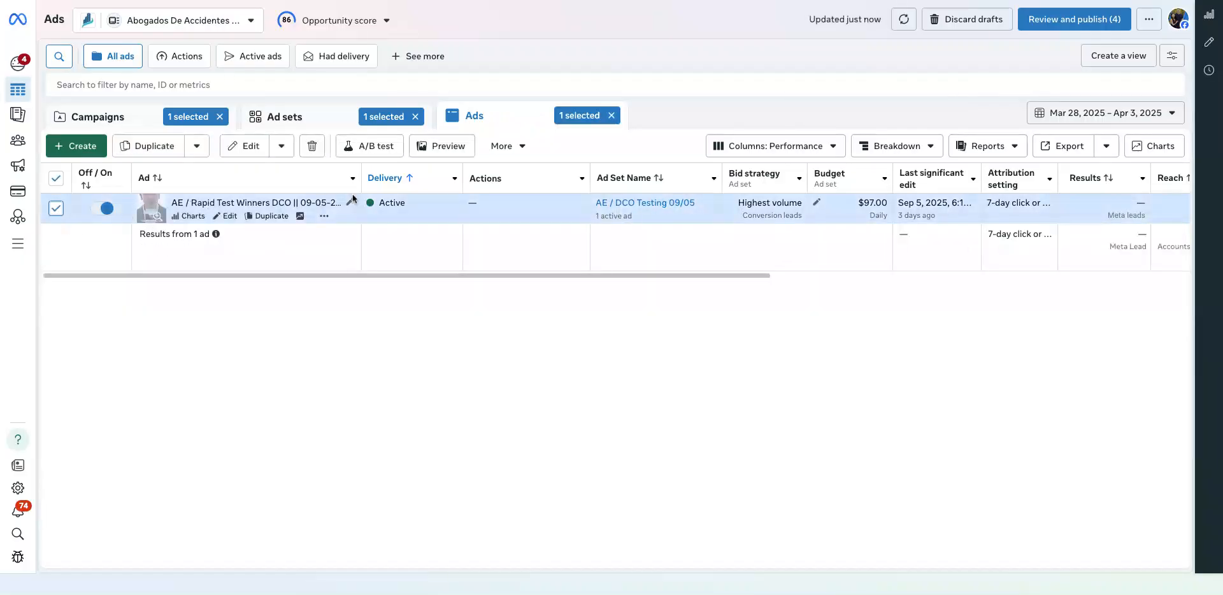
left_click(431, 153)
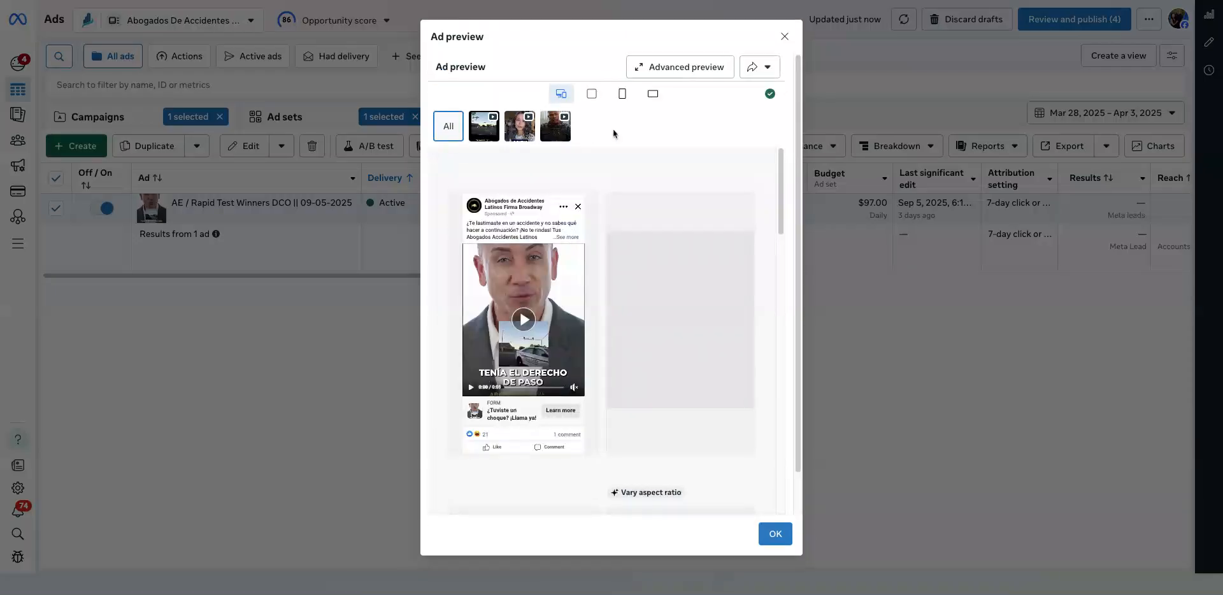
left_click(476, 134)
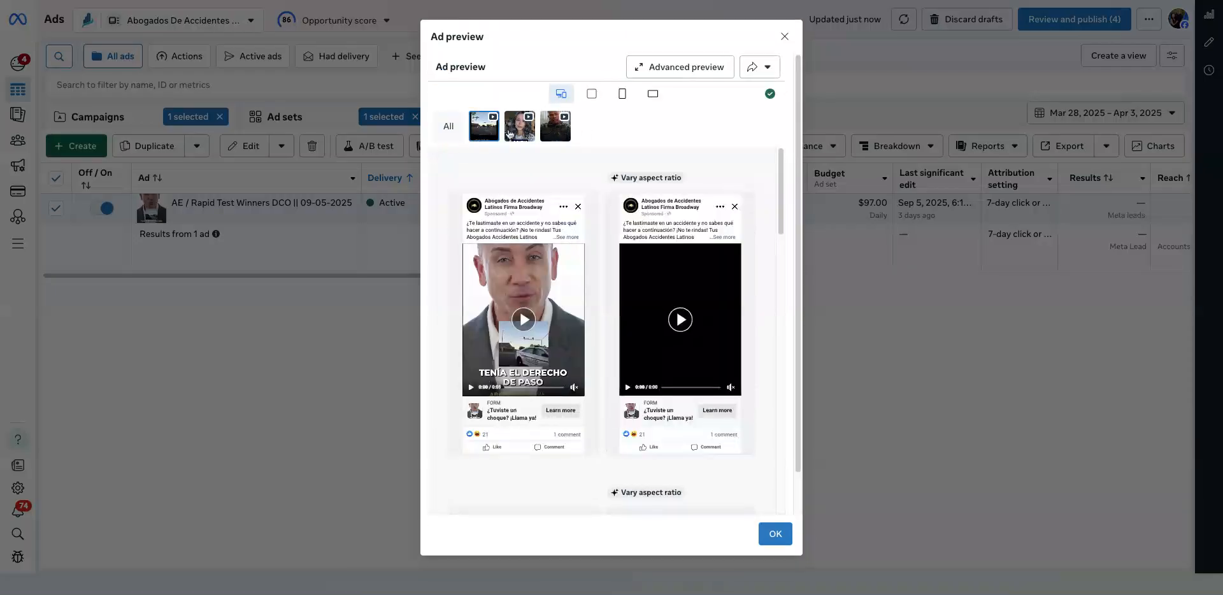
left_click(513, 132)
left_click(564, 129)
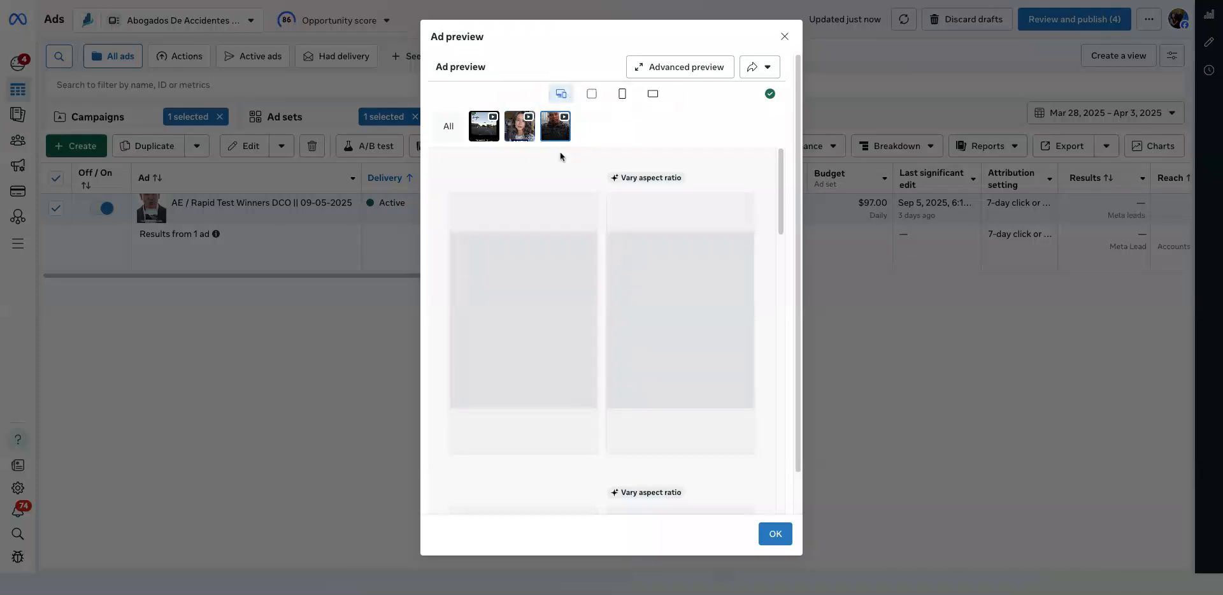
left_click(784, 37)
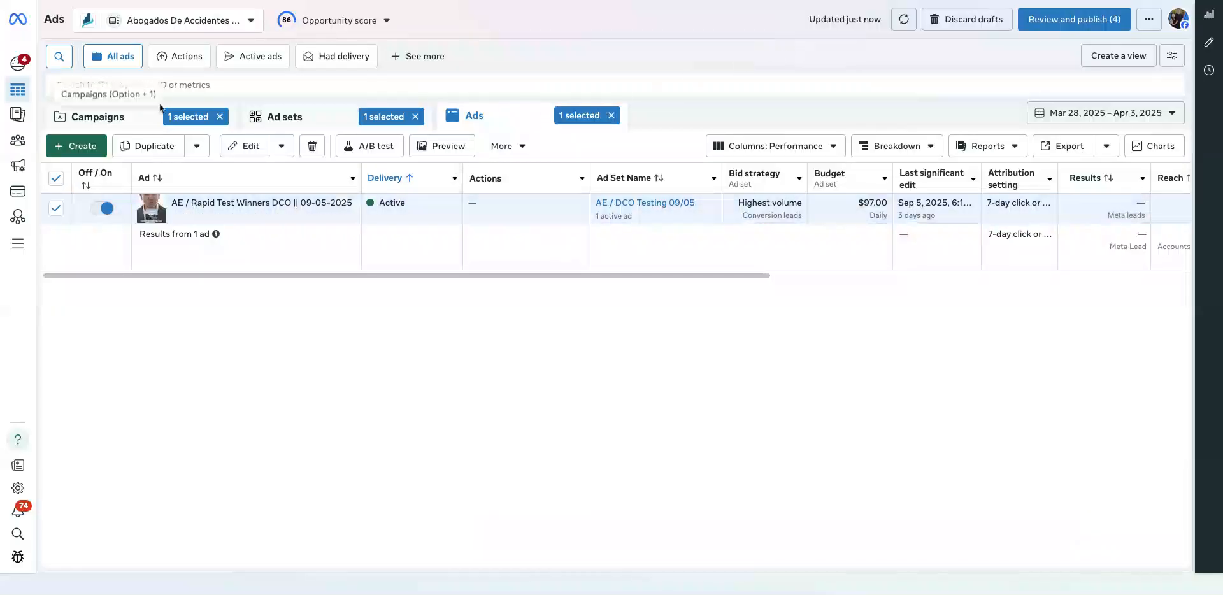
left_click(334, 112)
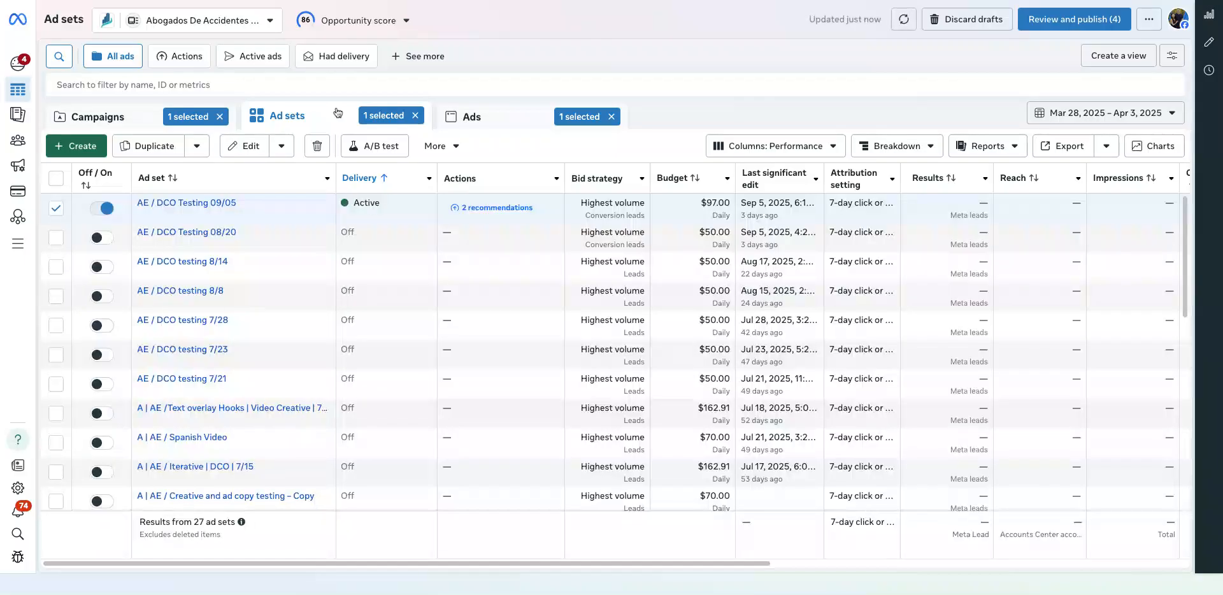
left_click(131, 116)
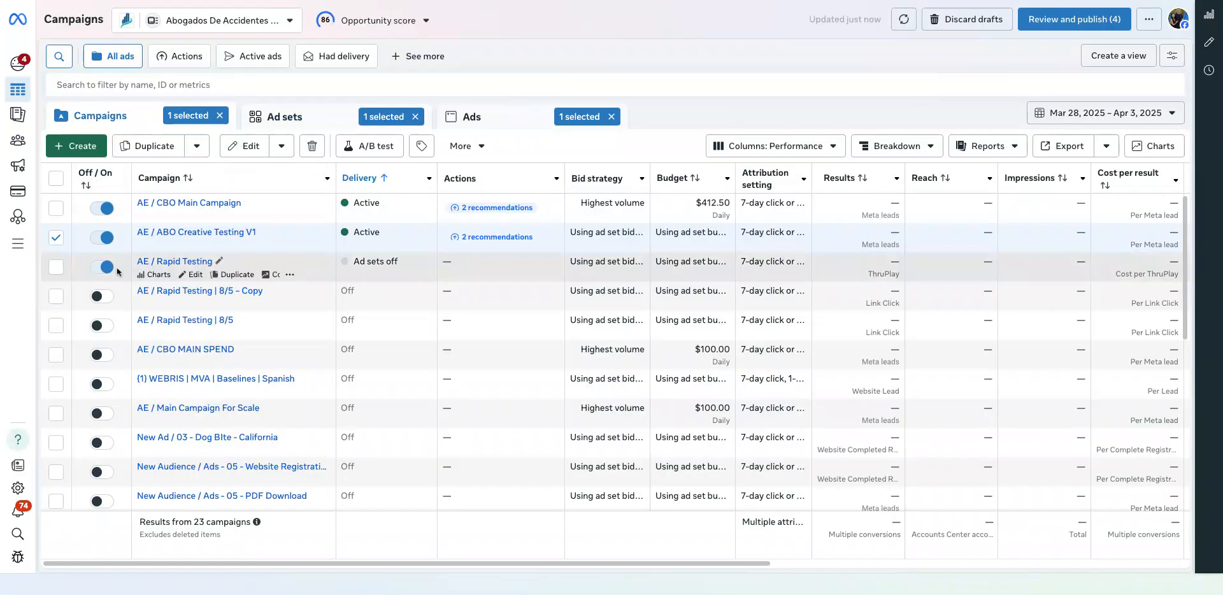
- Open the Rapid Test Winners DCO 09-05-2025 ad in AE / DCO Testing 09/05, check its selected instant form, and return to the ClickUp Creative Testing subtask
left_click(56, 237)
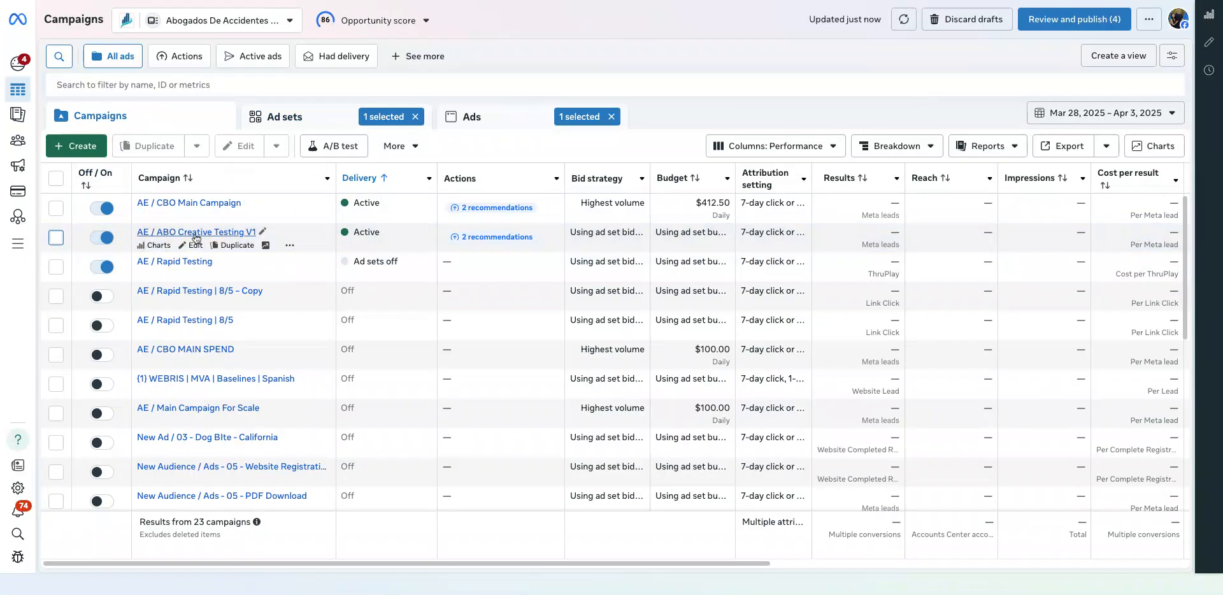
left_click(197, 235)
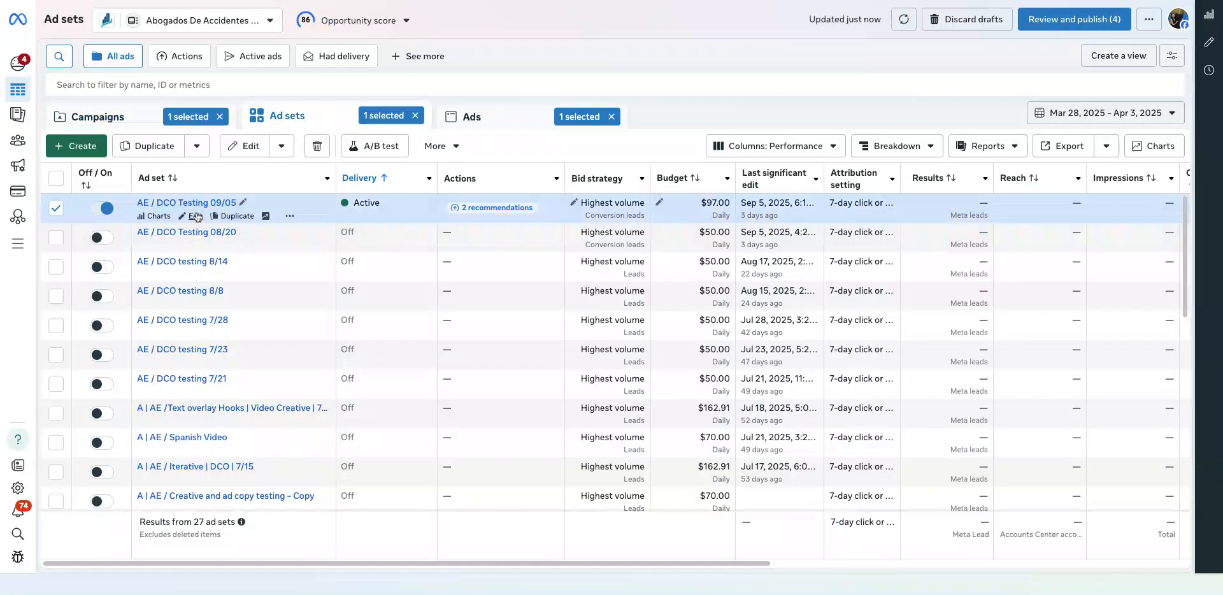
left_click(193, 216)
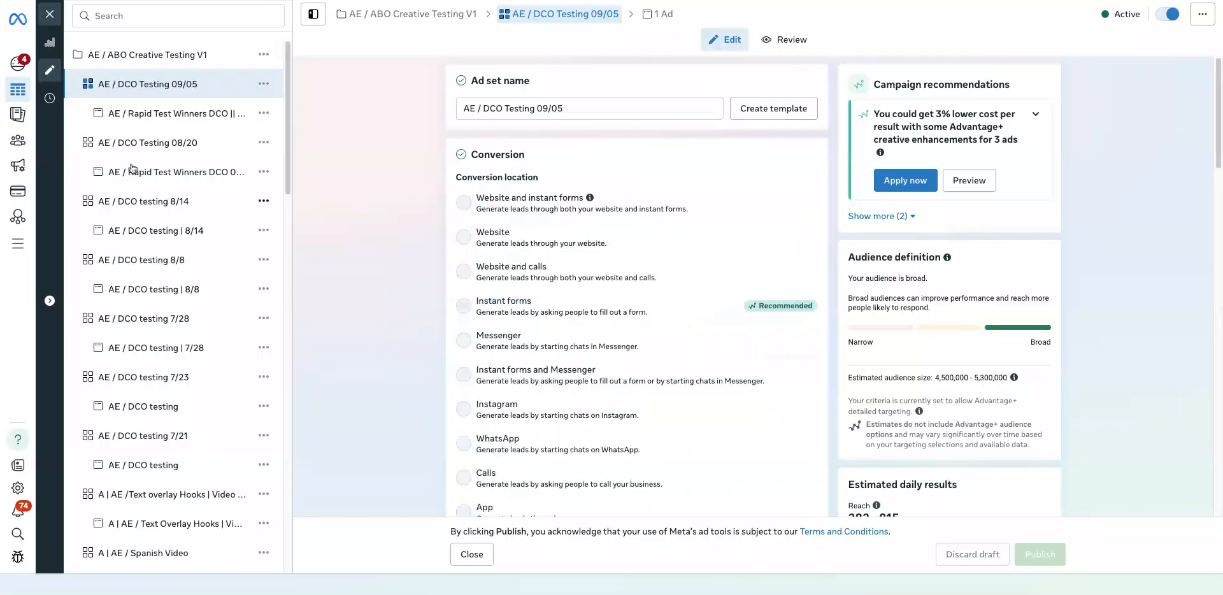
left_click(167, 115)
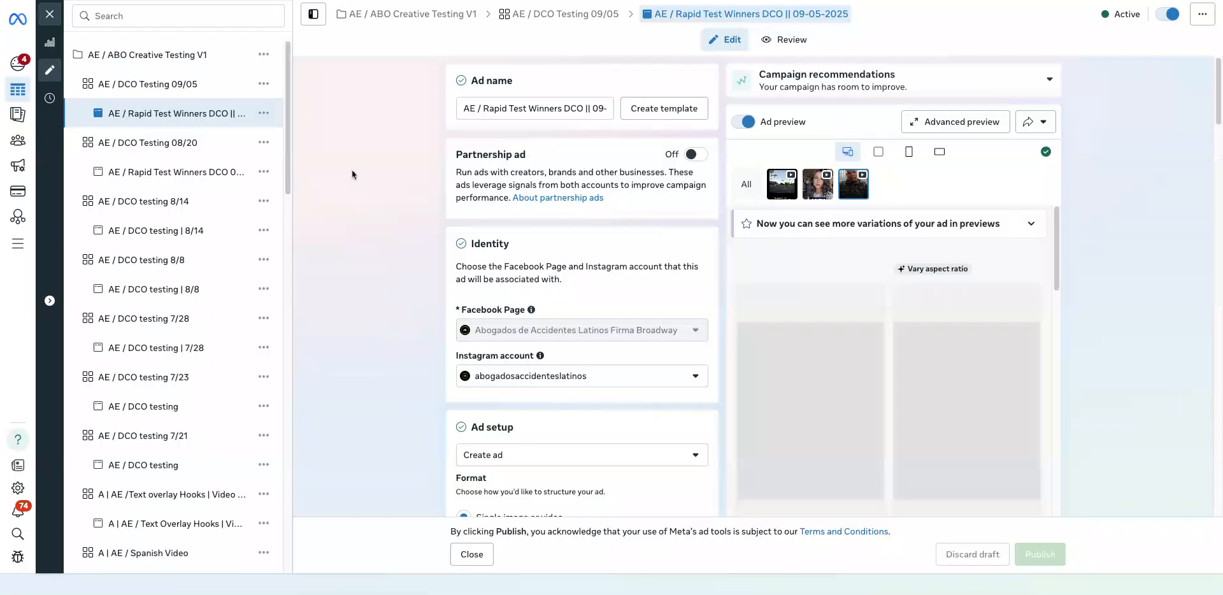
scroll(366, 173, "down", 15)
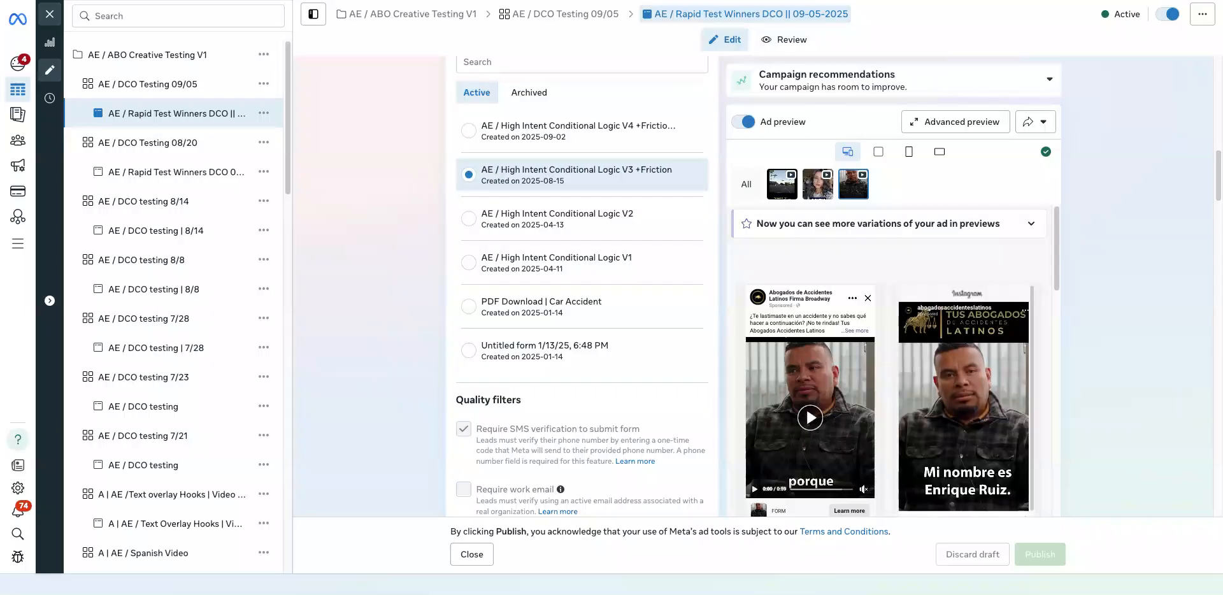
left_click(610, 131)
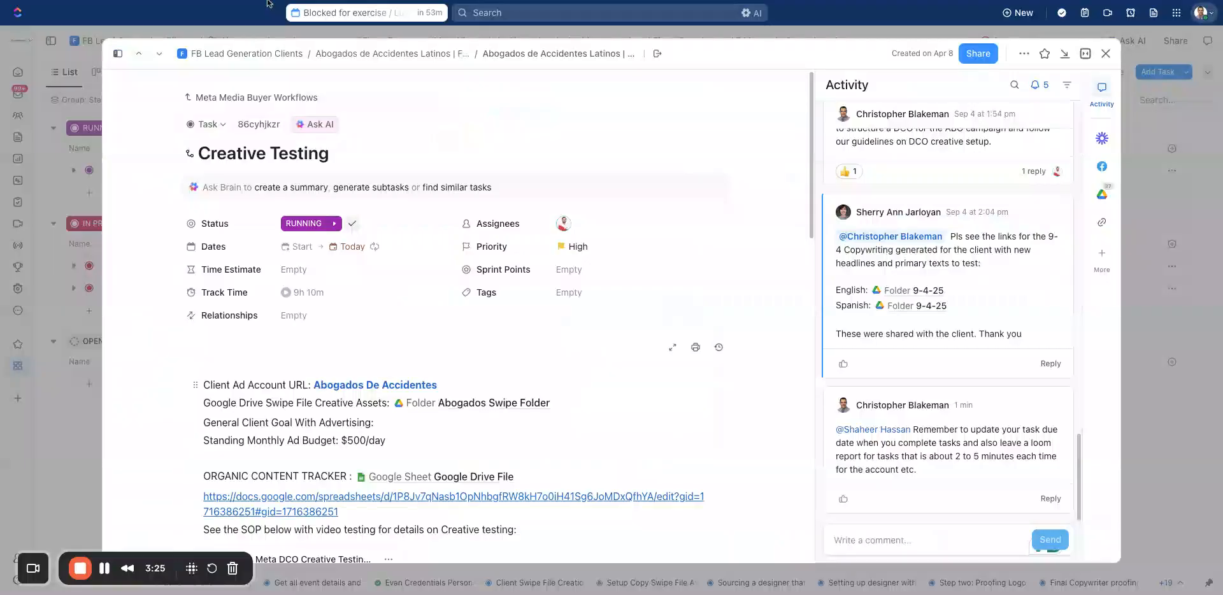
left_click(358, 248)
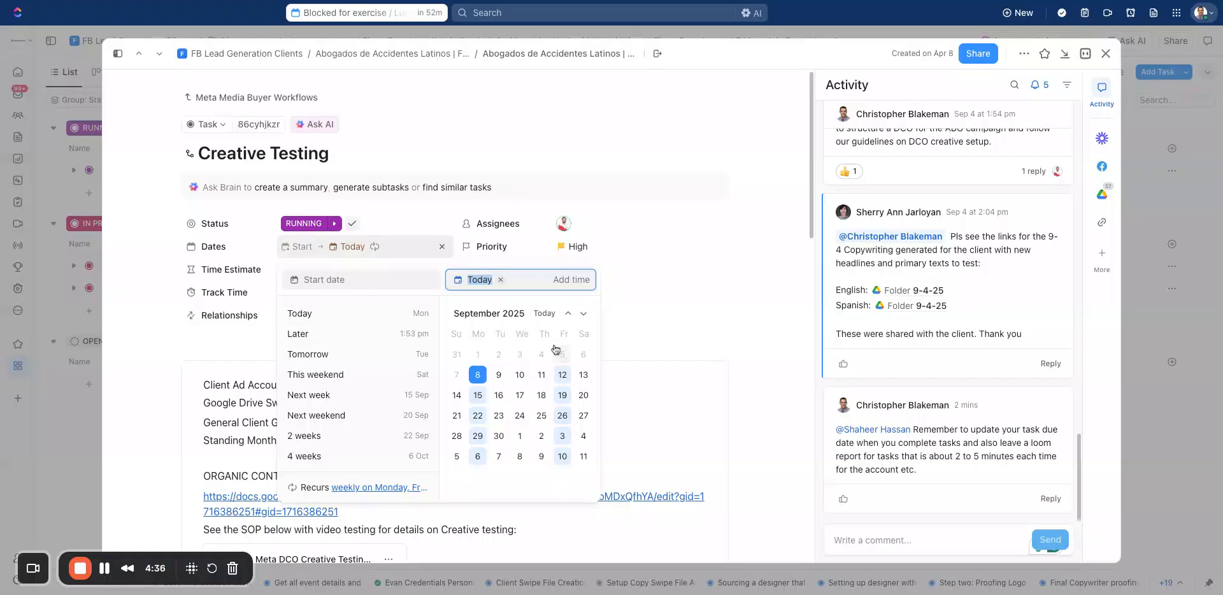
left_click(794, 420)
left_click(882, 533)
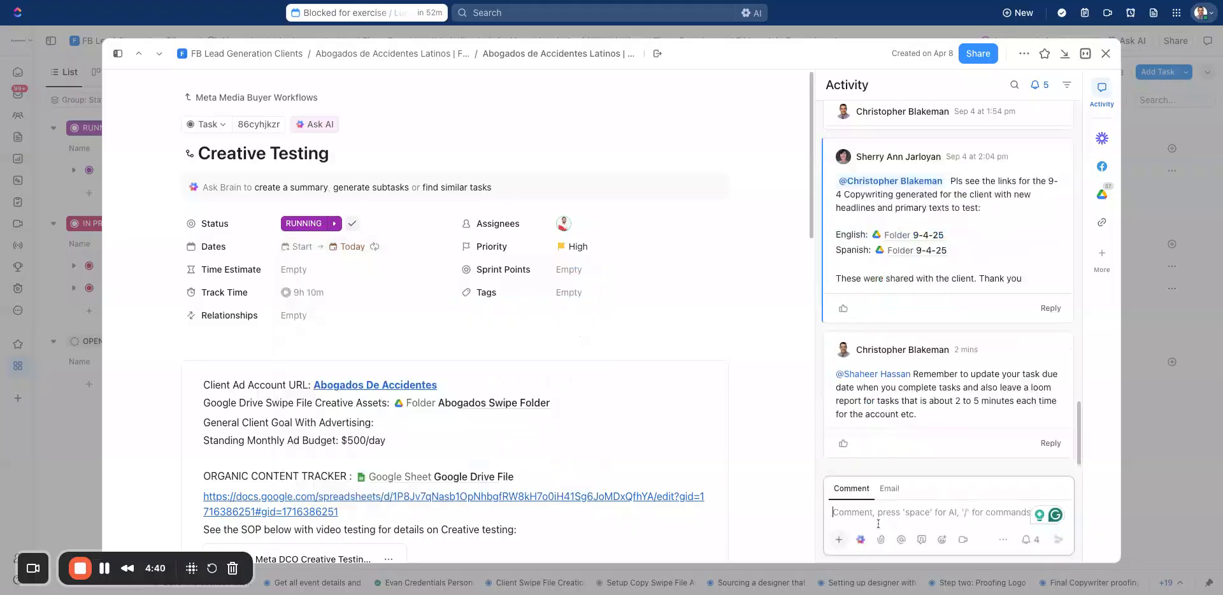
type("Check on ad")
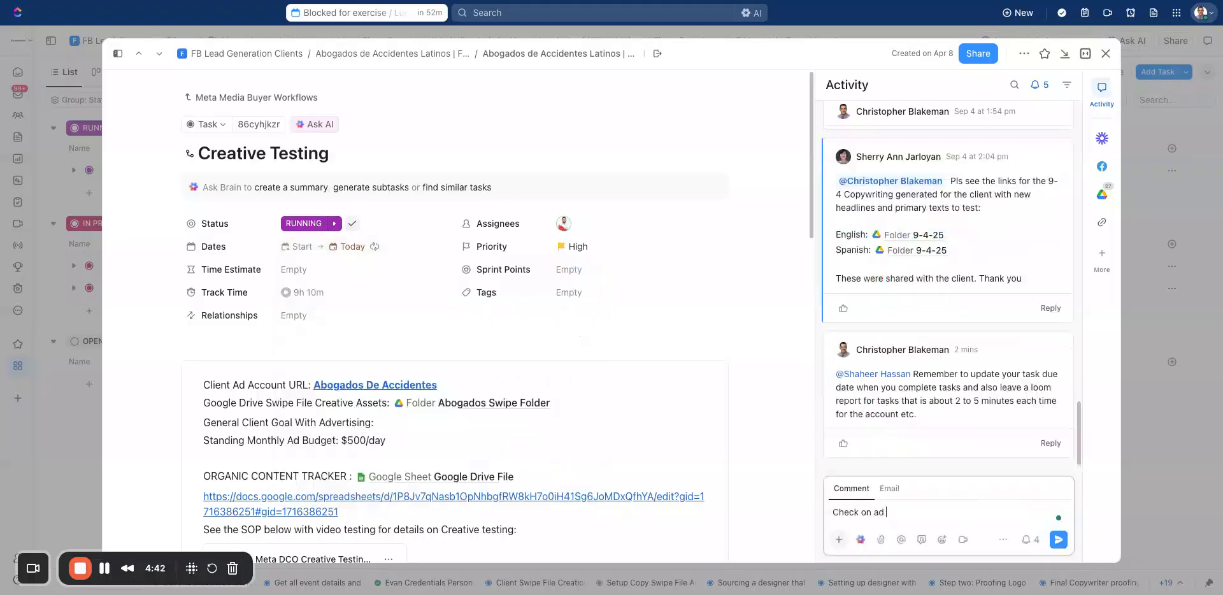
type(" publishing")
key("ctrl+a")
key("BackSpace")
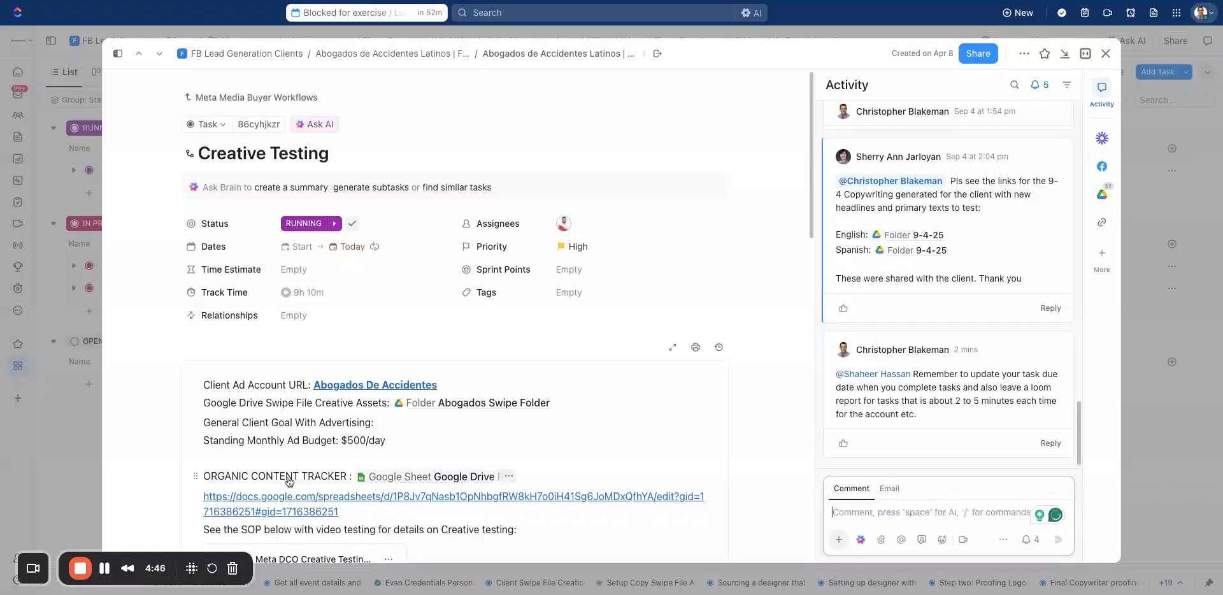
left_click(104, 567)
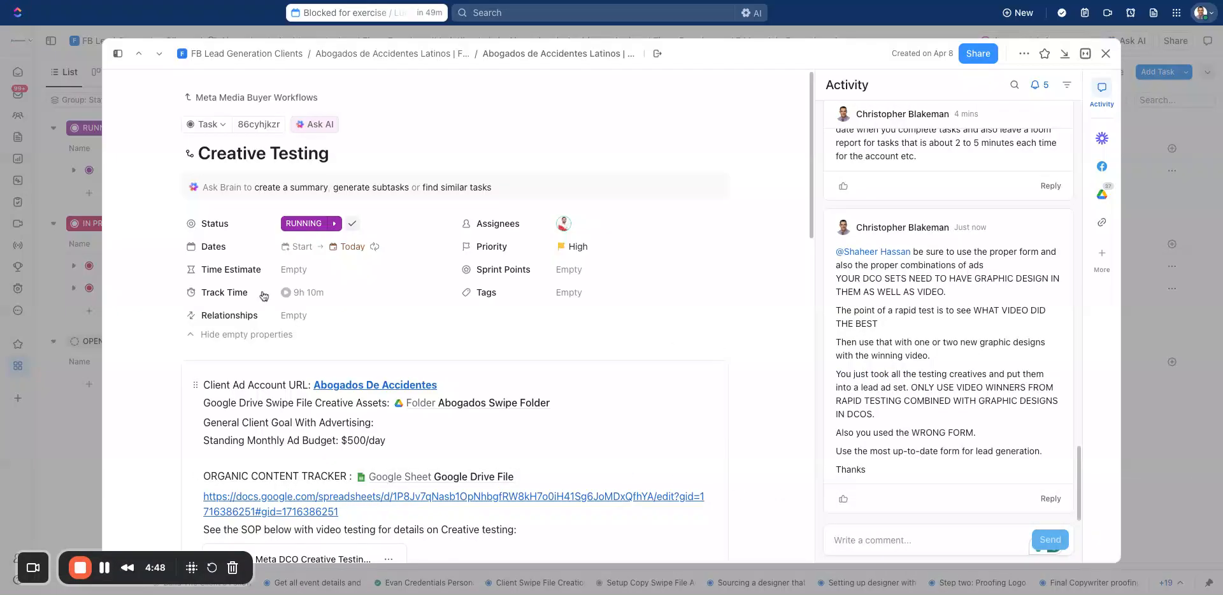
left_click(351, 248)
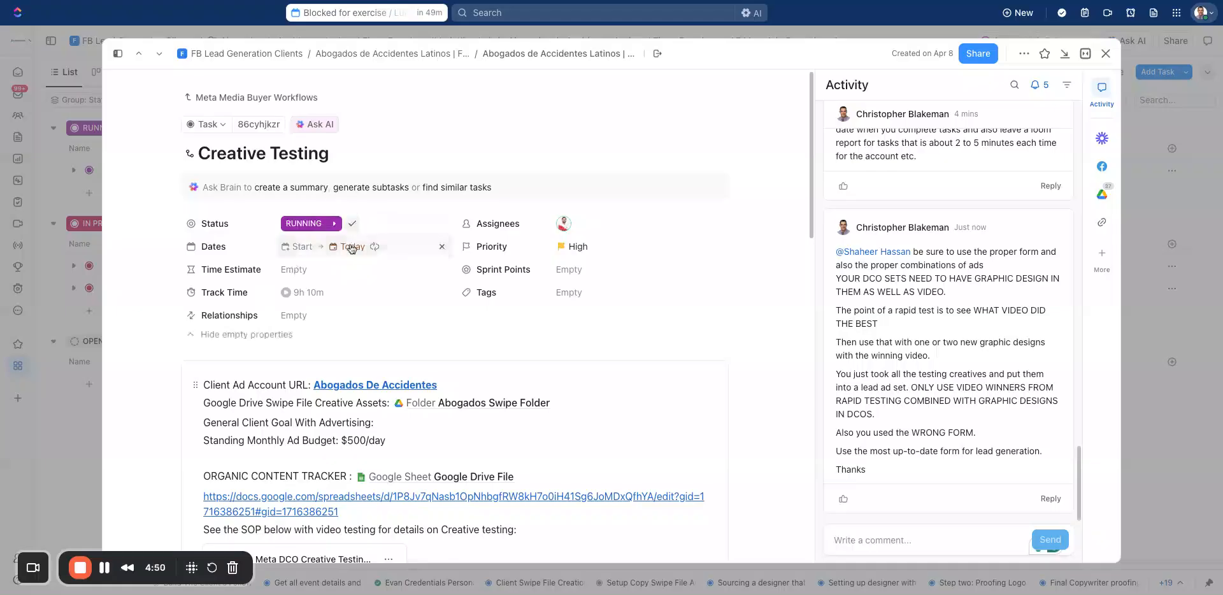
left_click(768, 325)
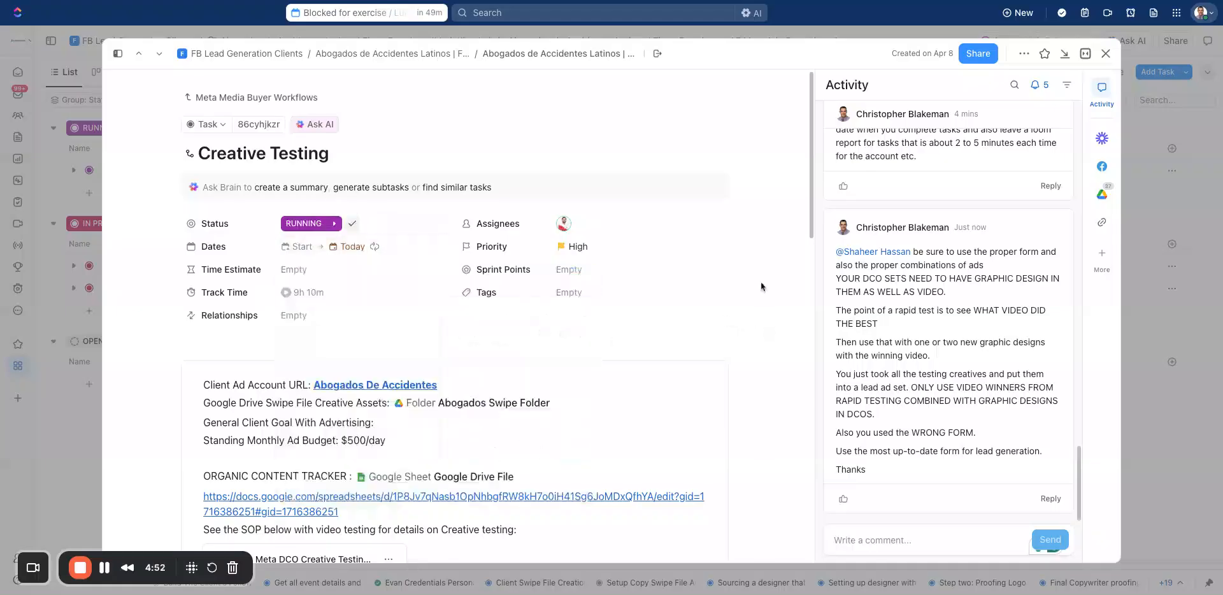
scroll(785, 293, "down", 3)
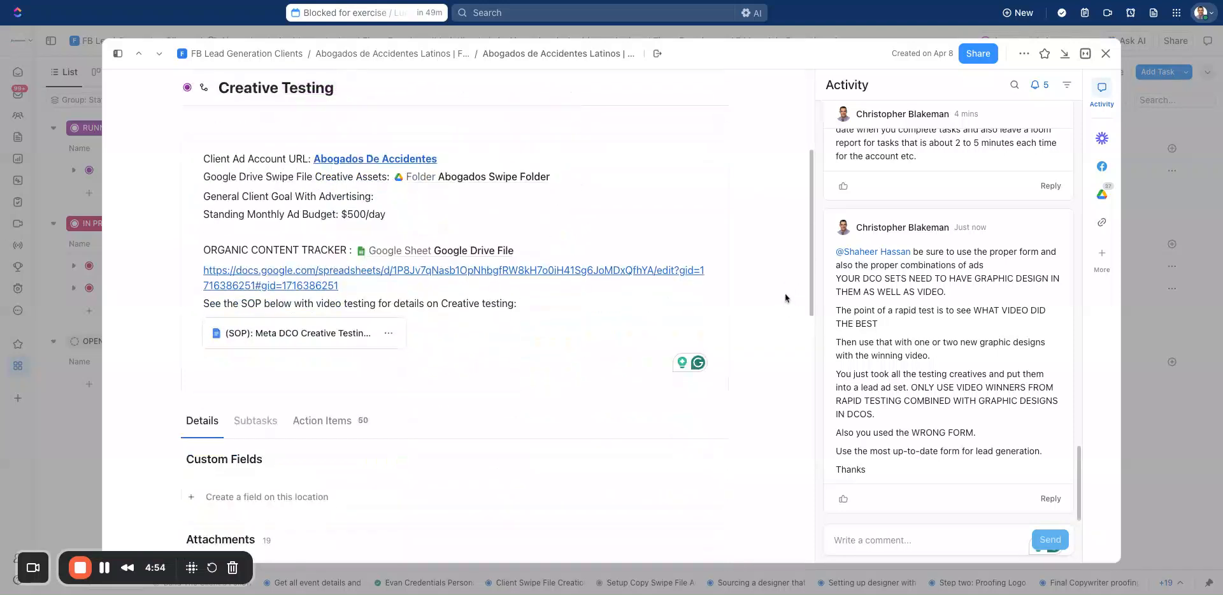
scroll(785, 293, "up", 4)
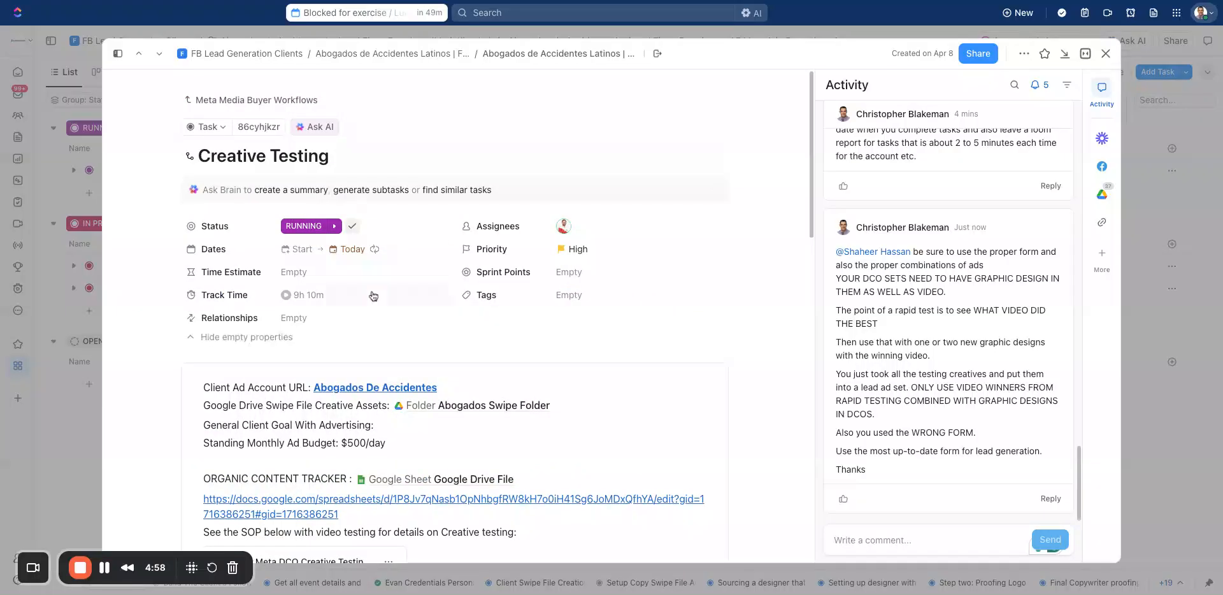
- Go up to the parent Meta Media Buyer Workflows task and open its Media Buyer Rapid Testing subtask
left_click(248, 104)
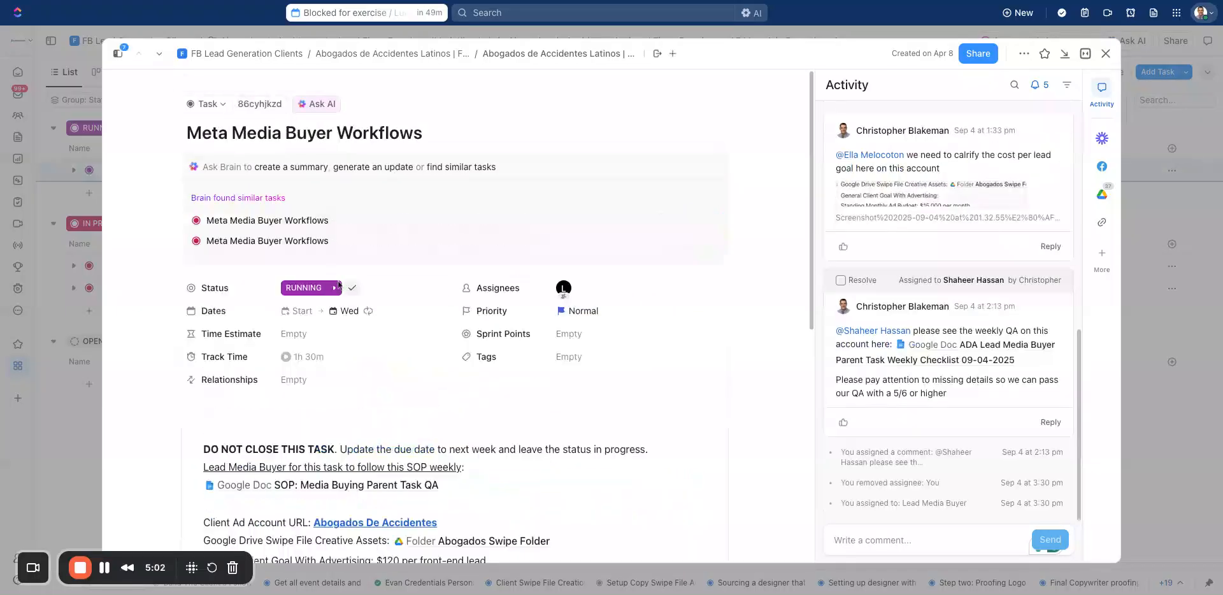
scroll(270, 328, "down", 4)
left_click(267, 327)
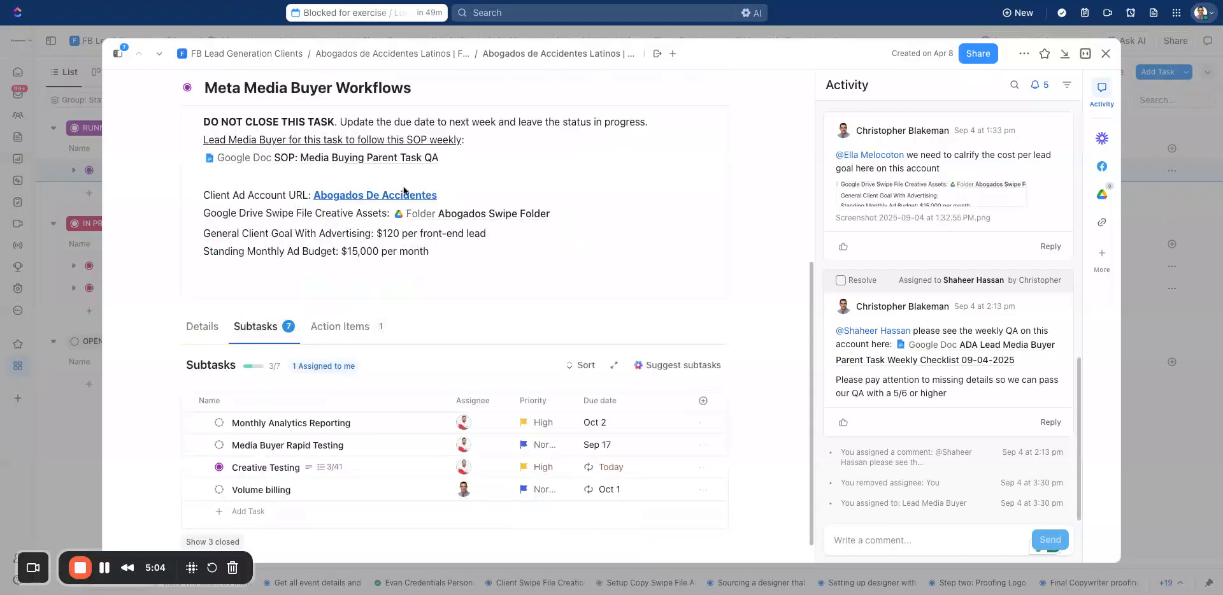
scroll(445, 275, "down", 1)
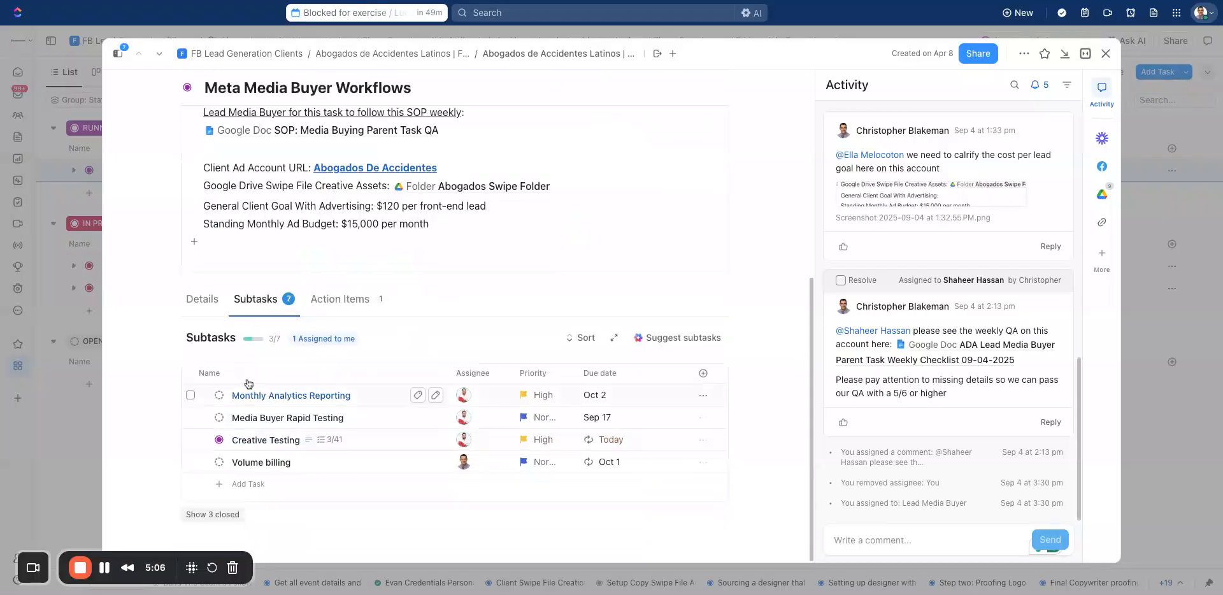
left_click(250, 420)
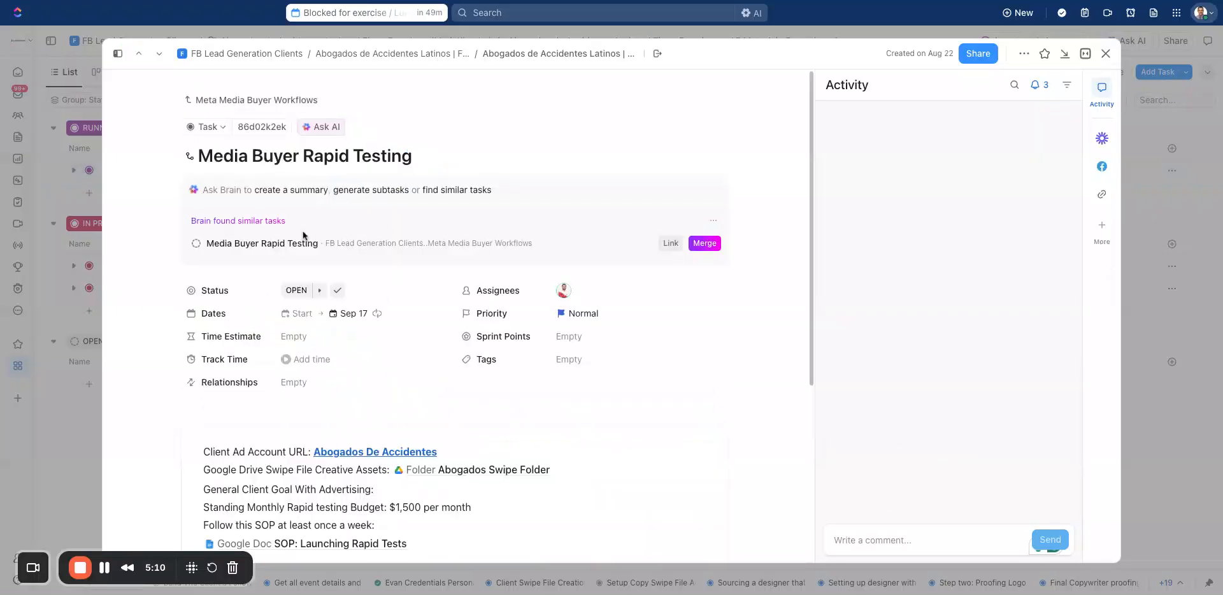
- Set the Media Buyer Rapid Testing subtask's status to Running
left_click(298, 290)
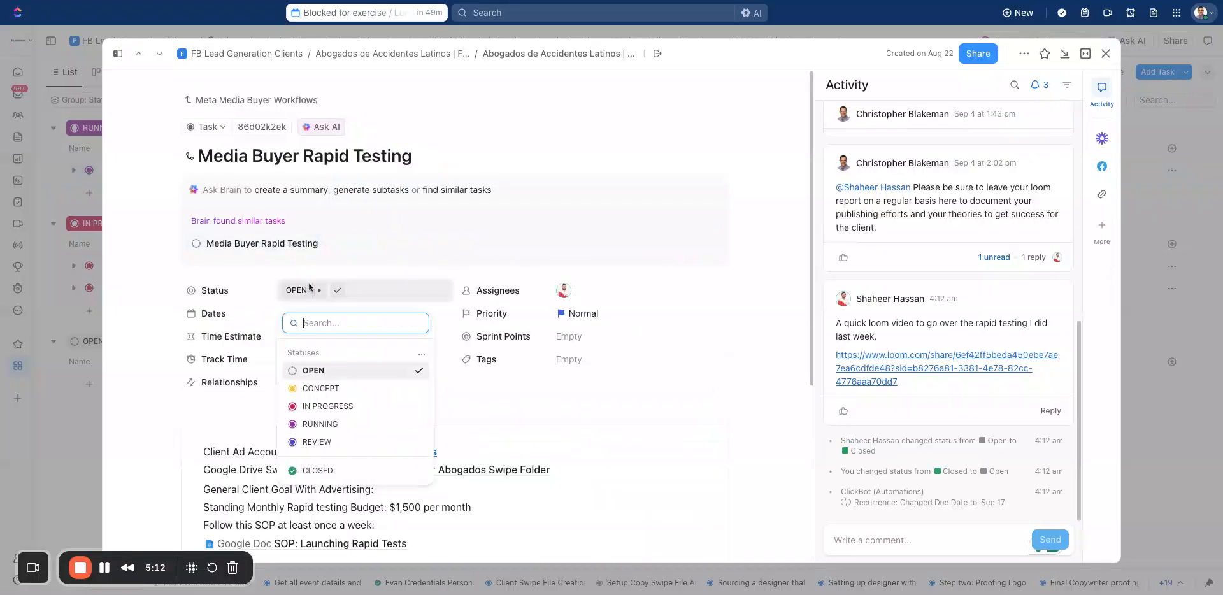
left_click(334, 424)
scroll(574, 382, "down", 1)
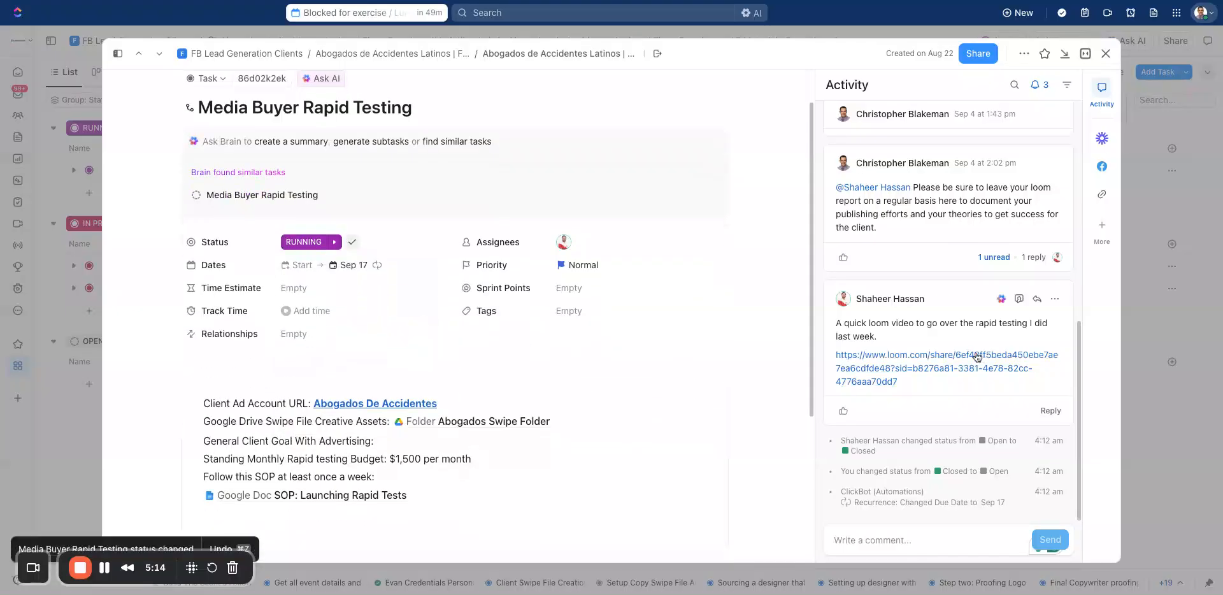
- Reply to the media buyer's Loom comment, mentioning them, to always tag the CSR in charge when posting loom video updates or they will not see it
mouse_move(905, 360)
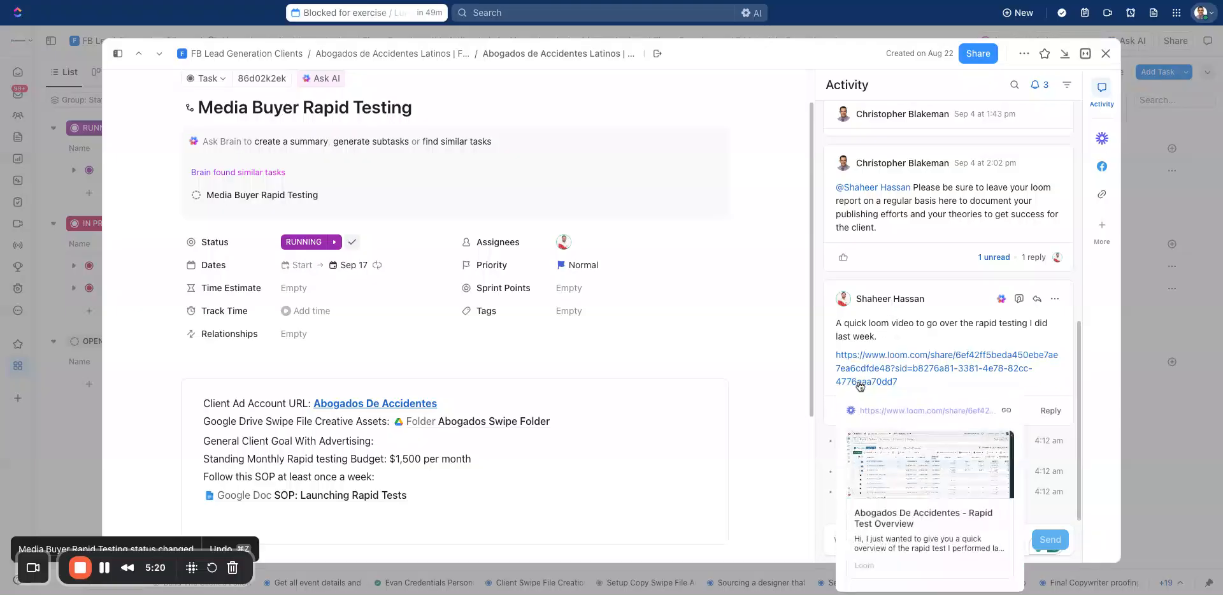
left_click(1058, 410)
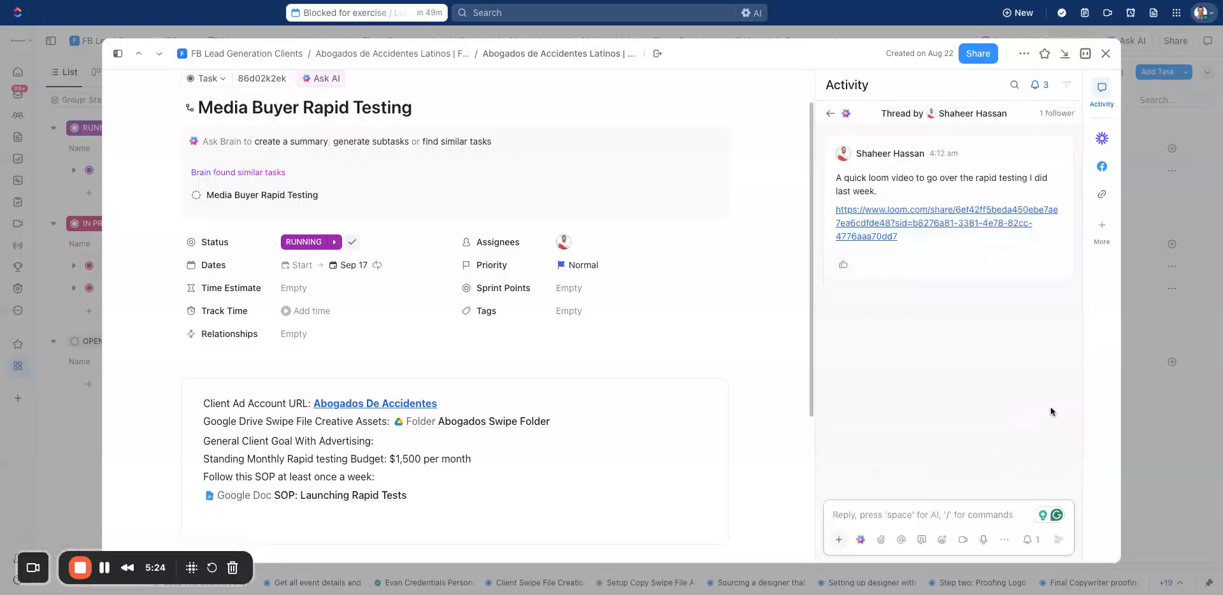
type("@sha")
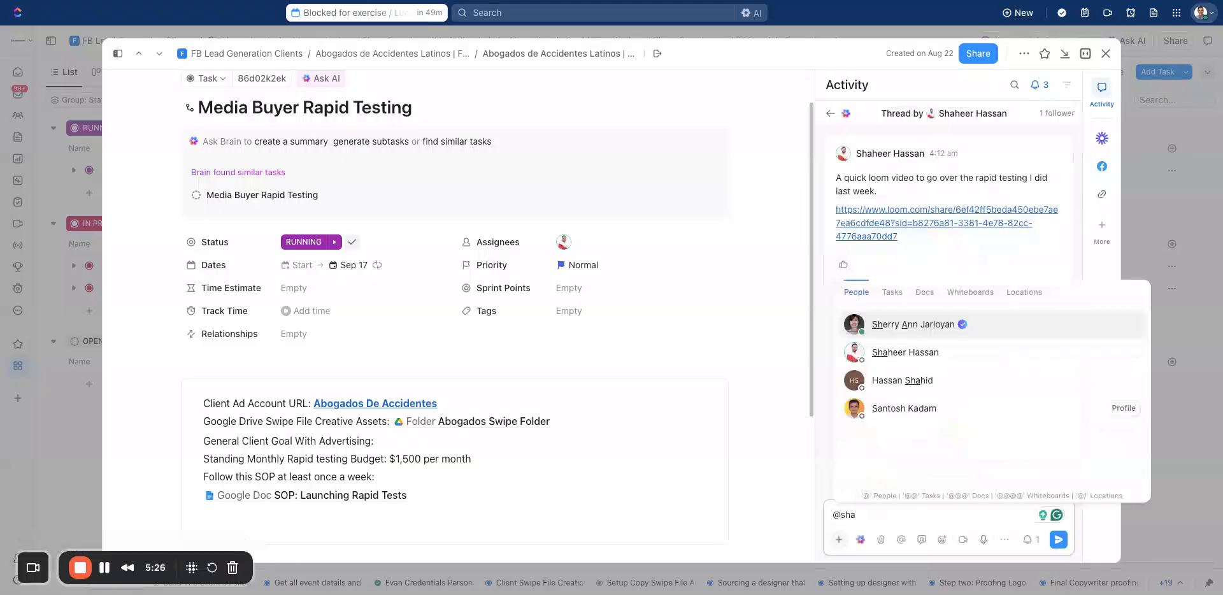
key("Down")
key("Return")
type("be sure to always tag the CS")
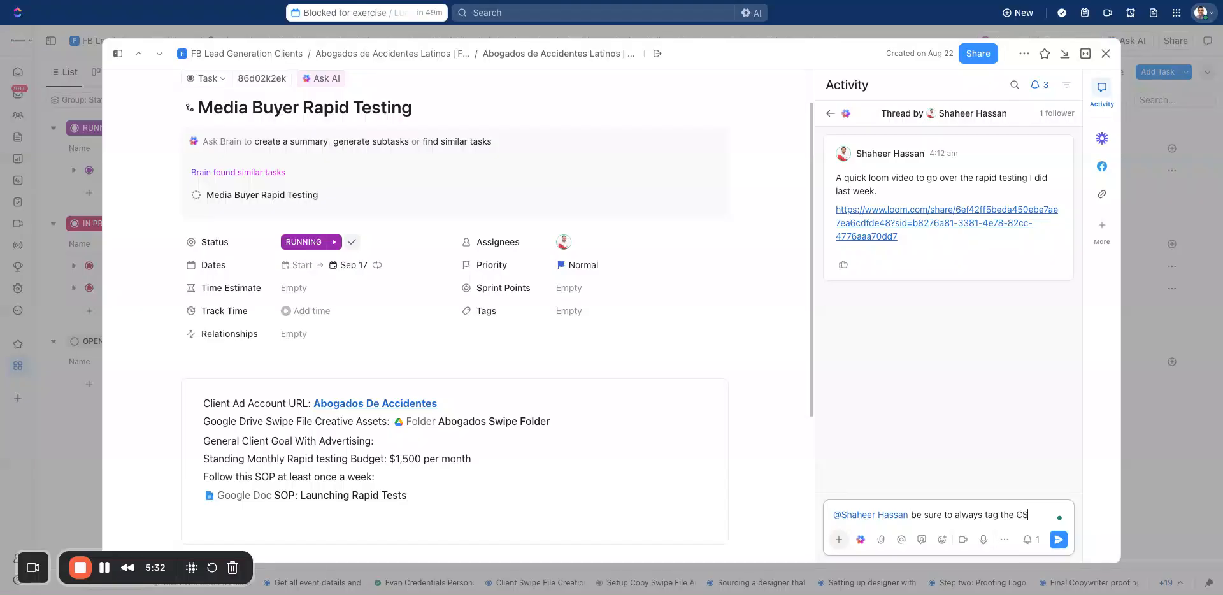
type("R in charge of the account when you post loom video")
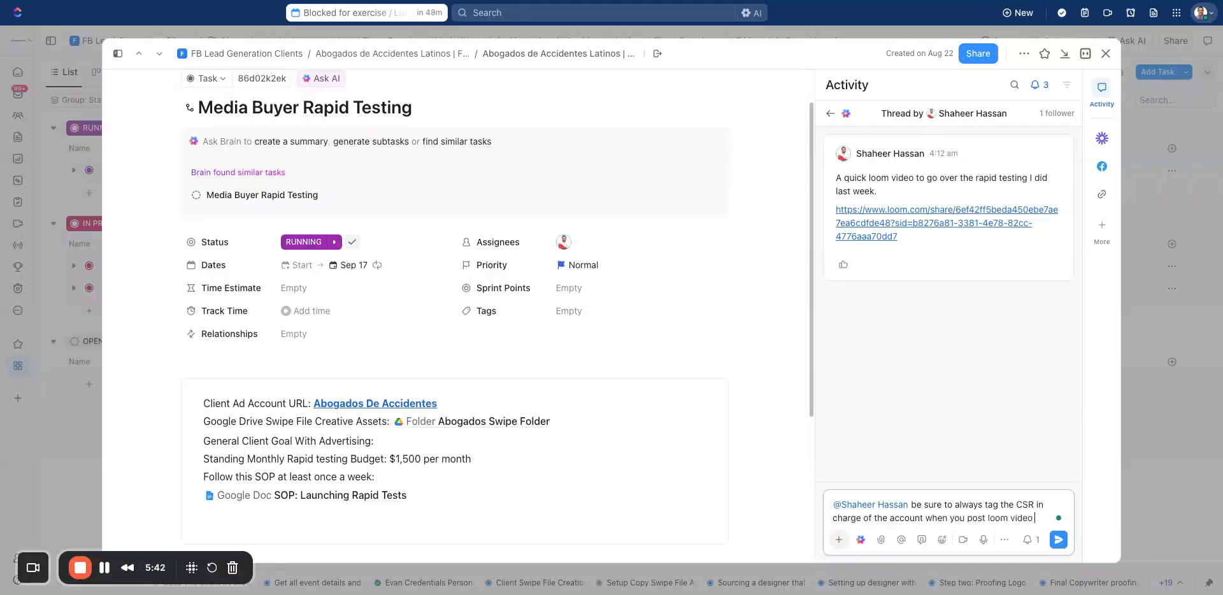
type("dates or they will not see it.")
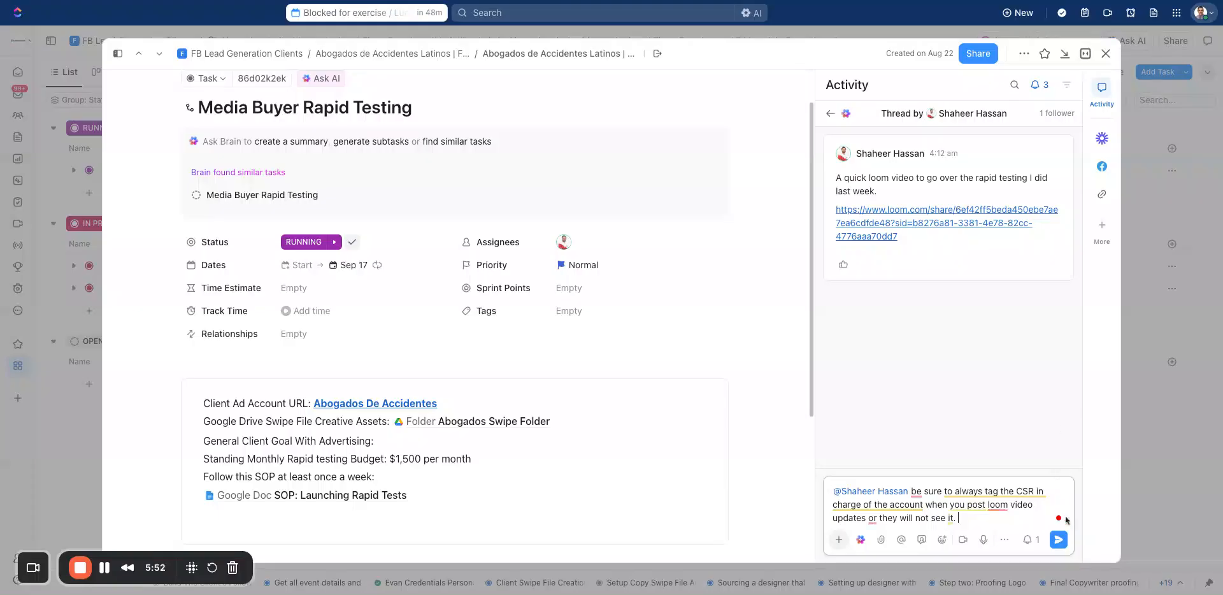
left_click(1058, 539)
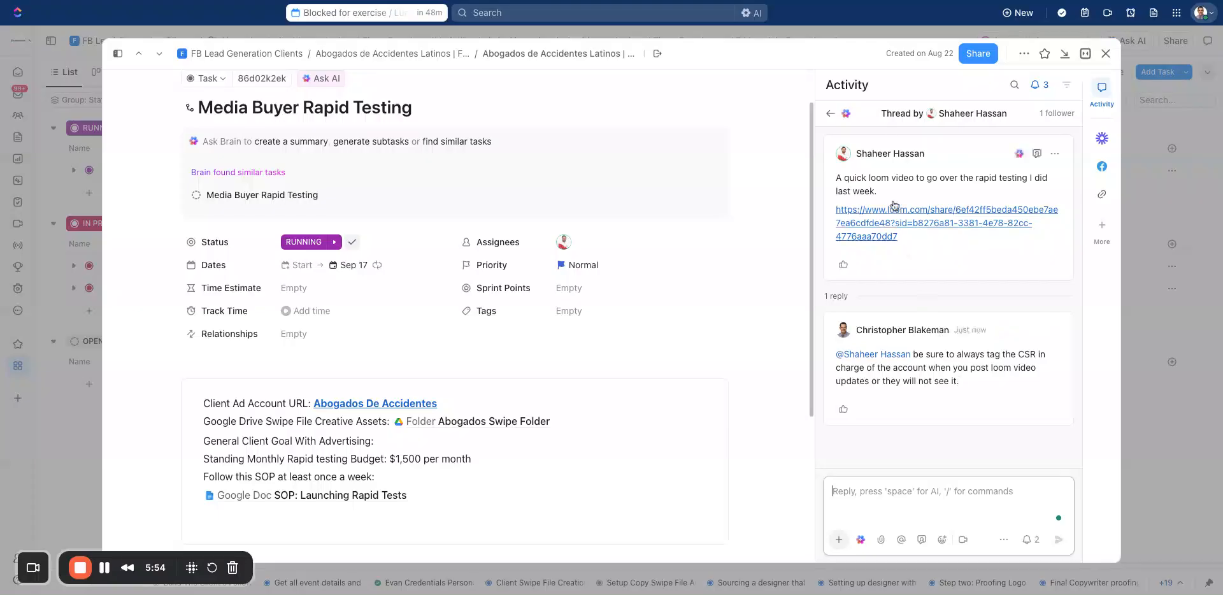
left_click(1037, 329)
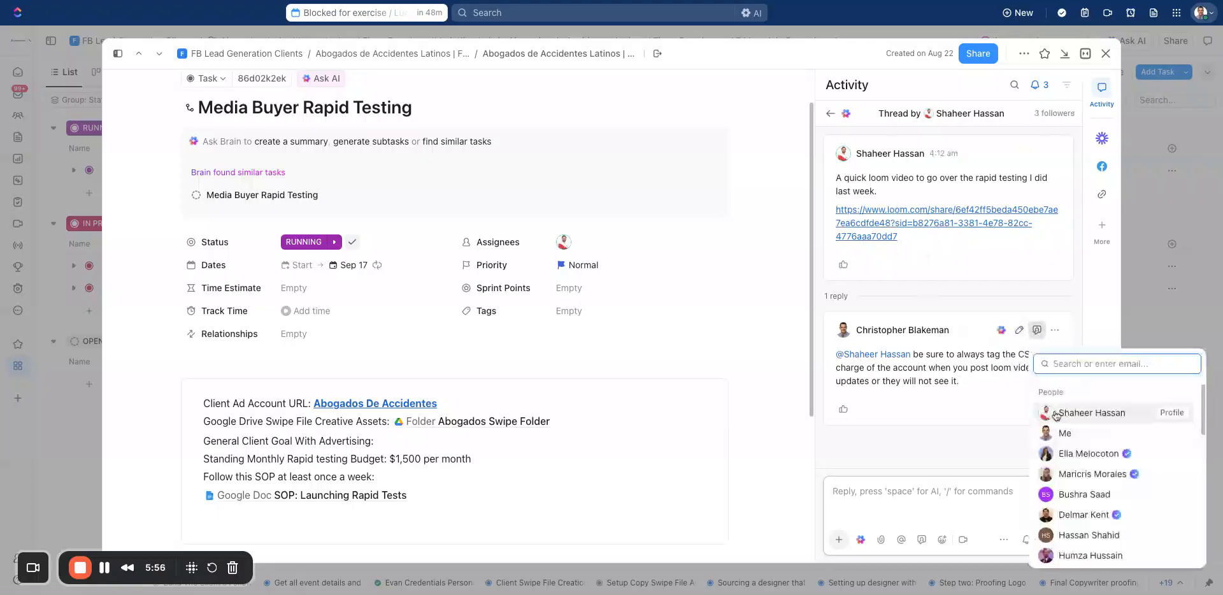
left_click(840, 72)
left_click(831, 113)
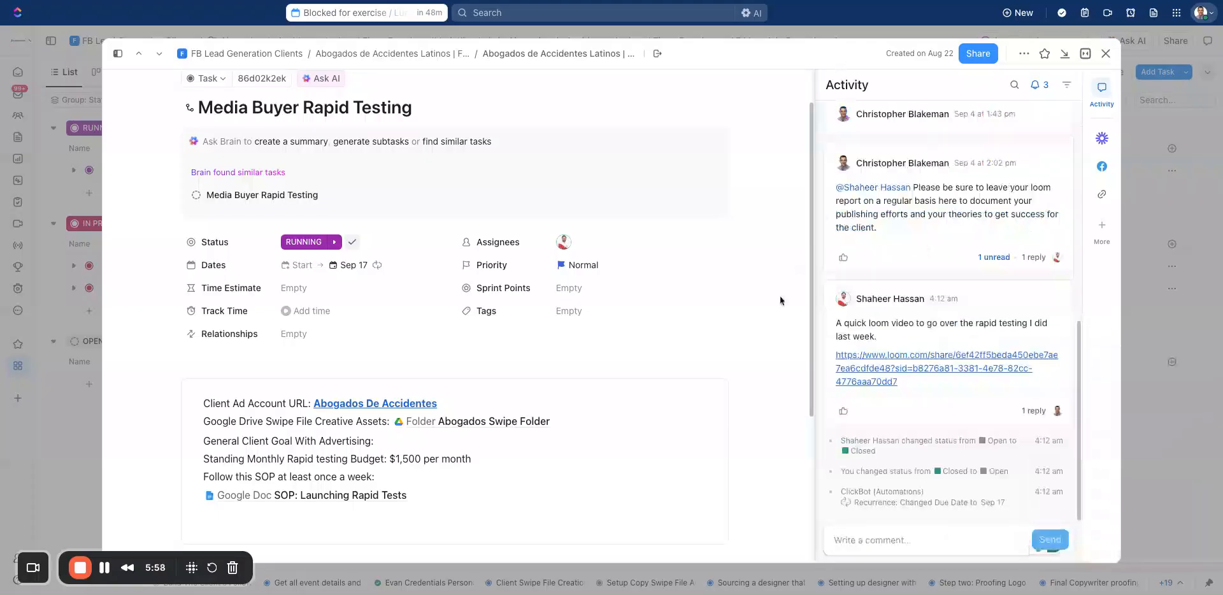
- Set the Media Buyer Rapid Testing subtask to a custom recurrence of every 1 week on Tuesday and Thursday
scroll(741, 217, "down", 1)
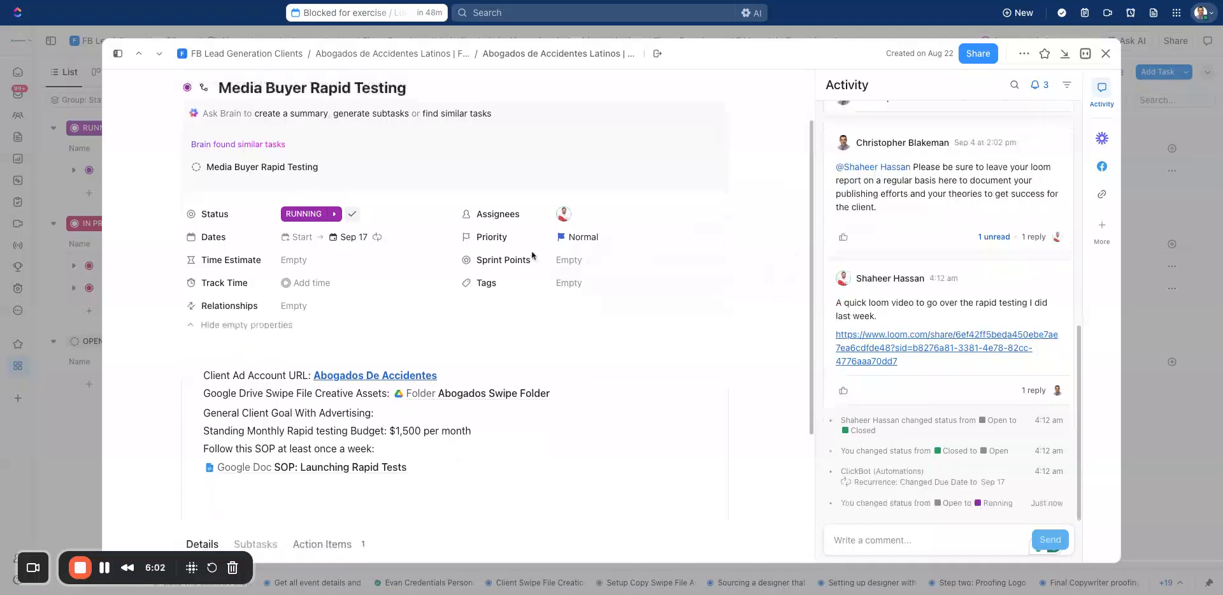
left_click(349, 237)
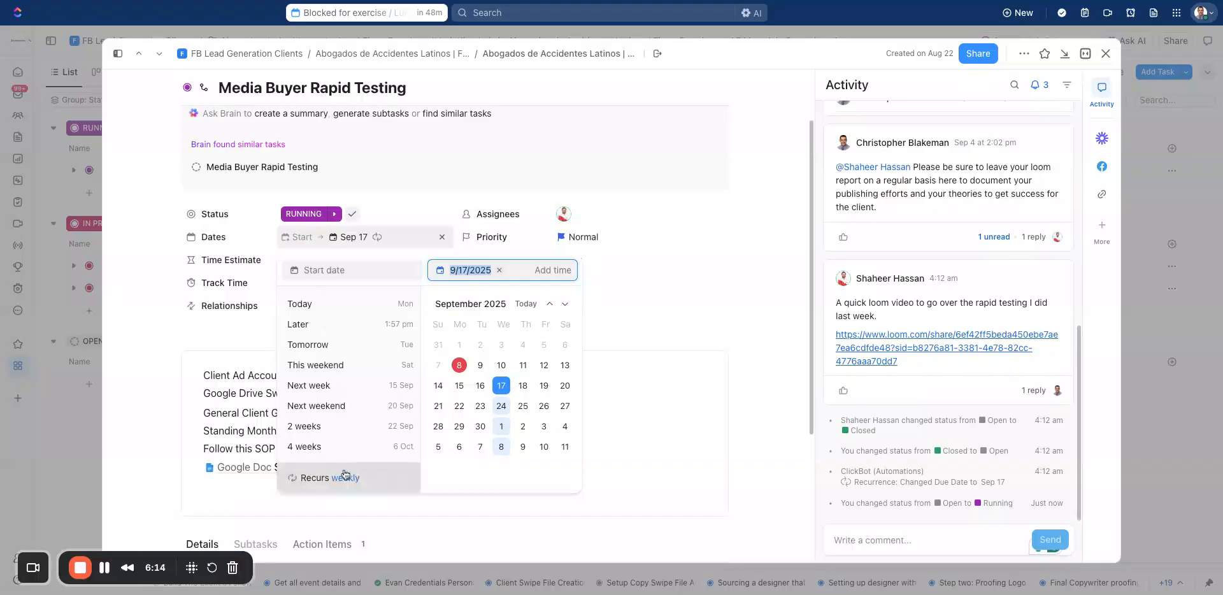
left_click(314, 480)
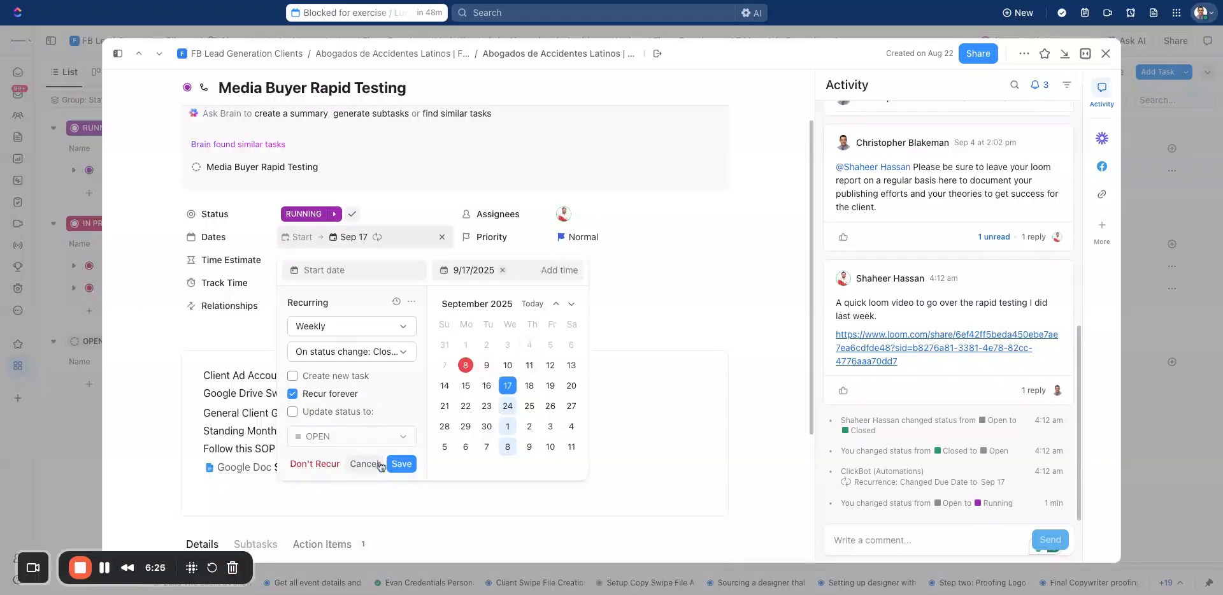
left_click(322, 326)
left_click(320, 442)
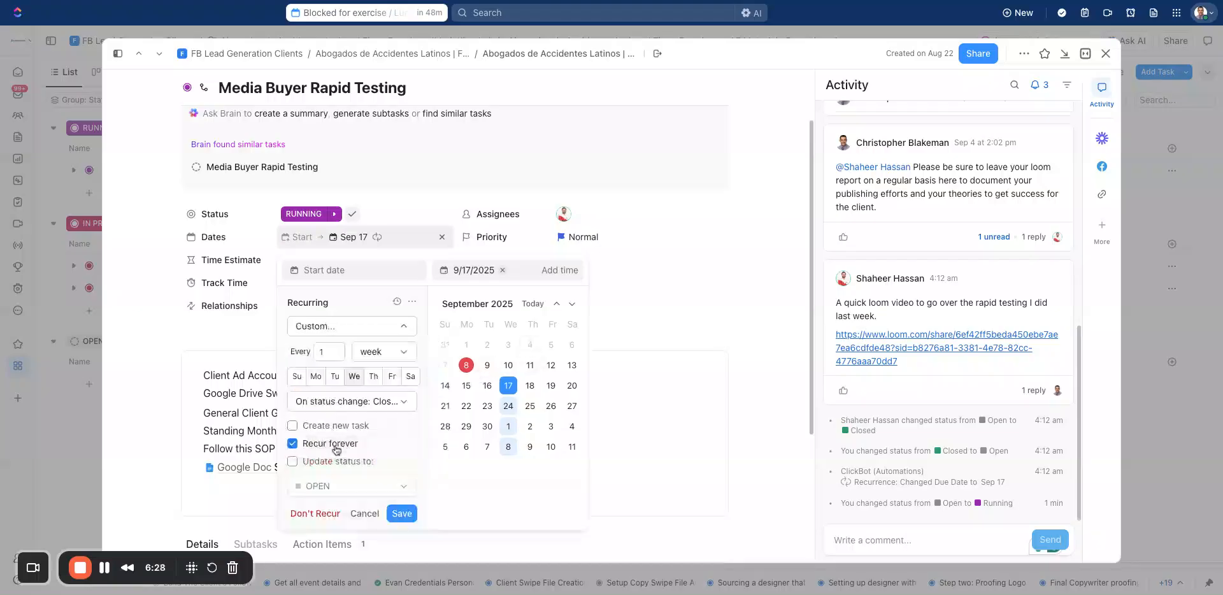
left_click(336, 377)
left_click(374, 376)
left_click(355, 377)
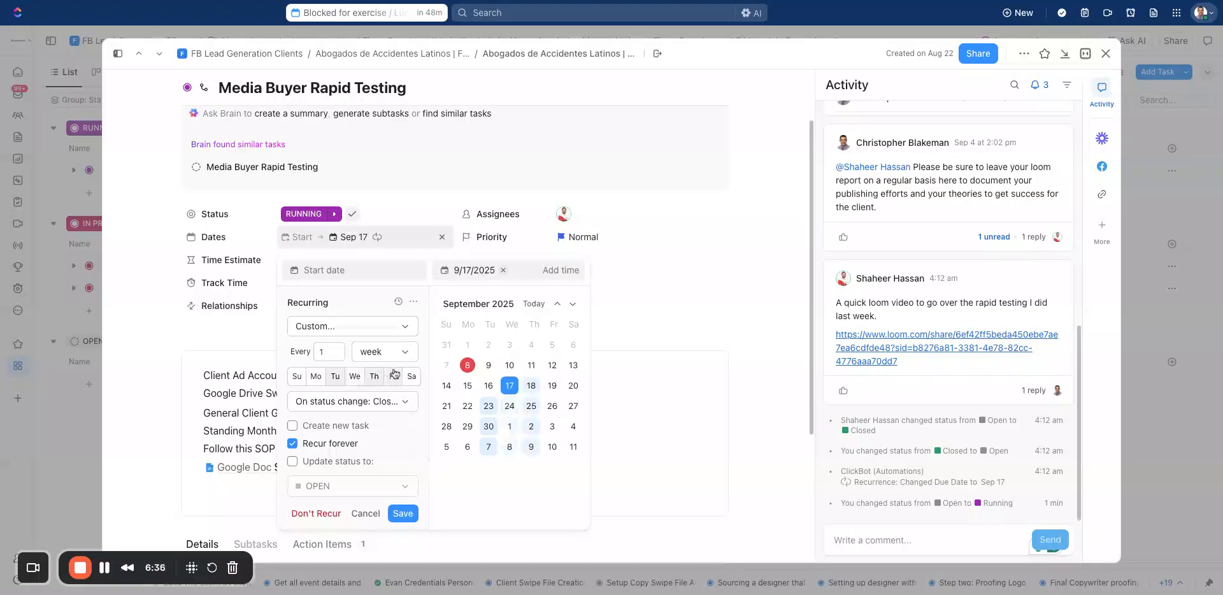
left_click(414, 514)
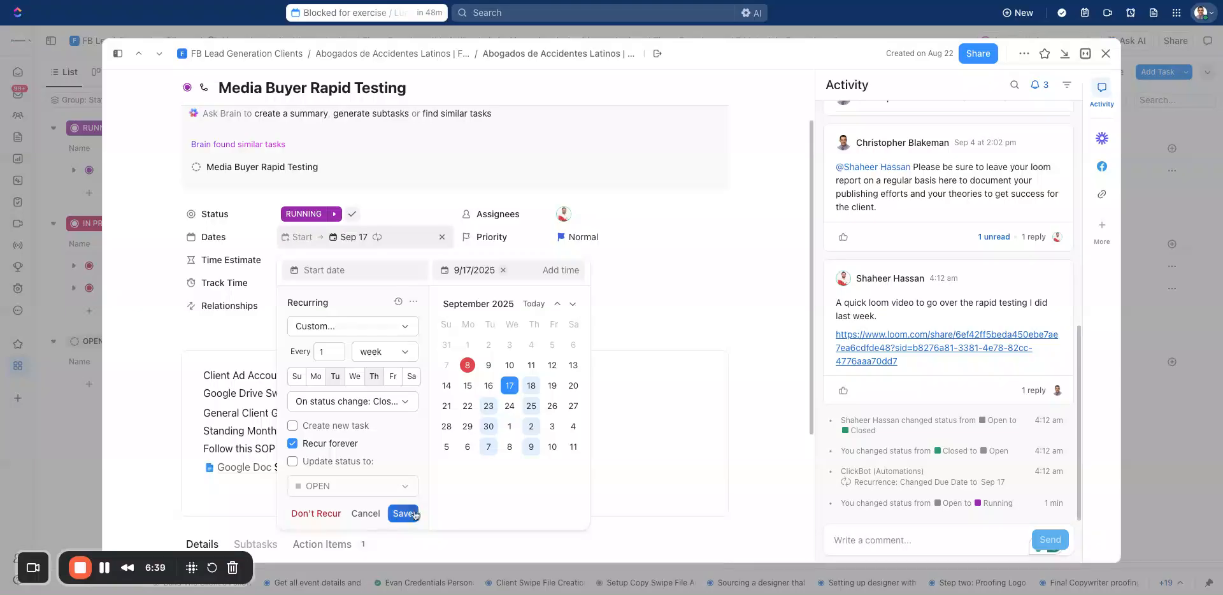
- Move the Media Buyer Rapid Testing subtask's due date to Tuesday, September 9, 2025
left_click(348, 237)
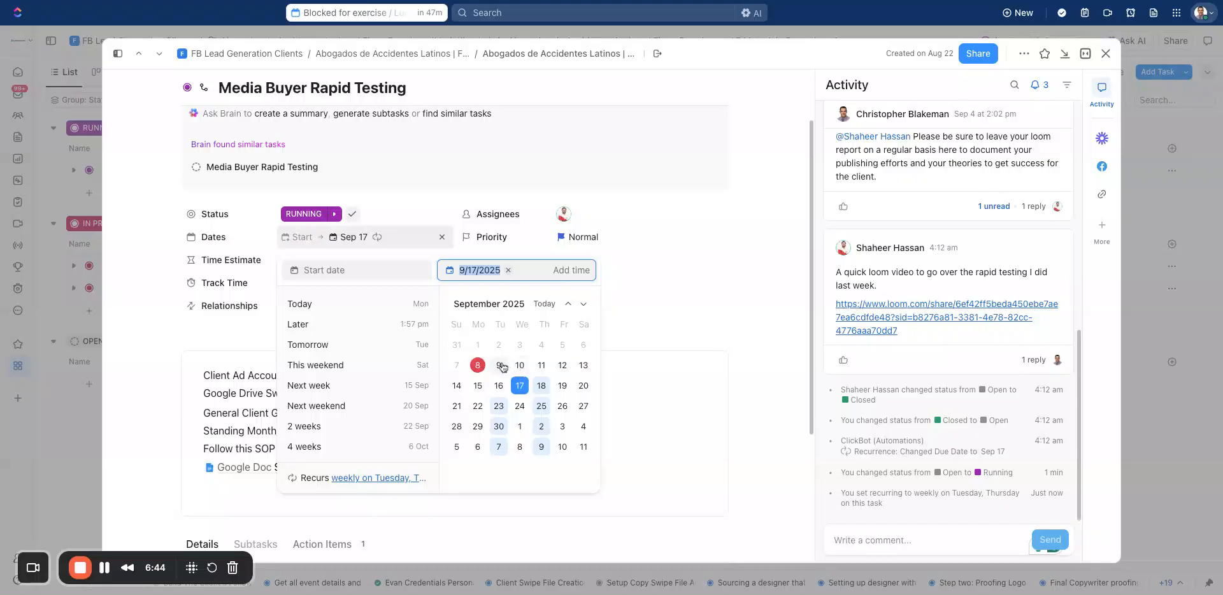
left_click(500, 365)
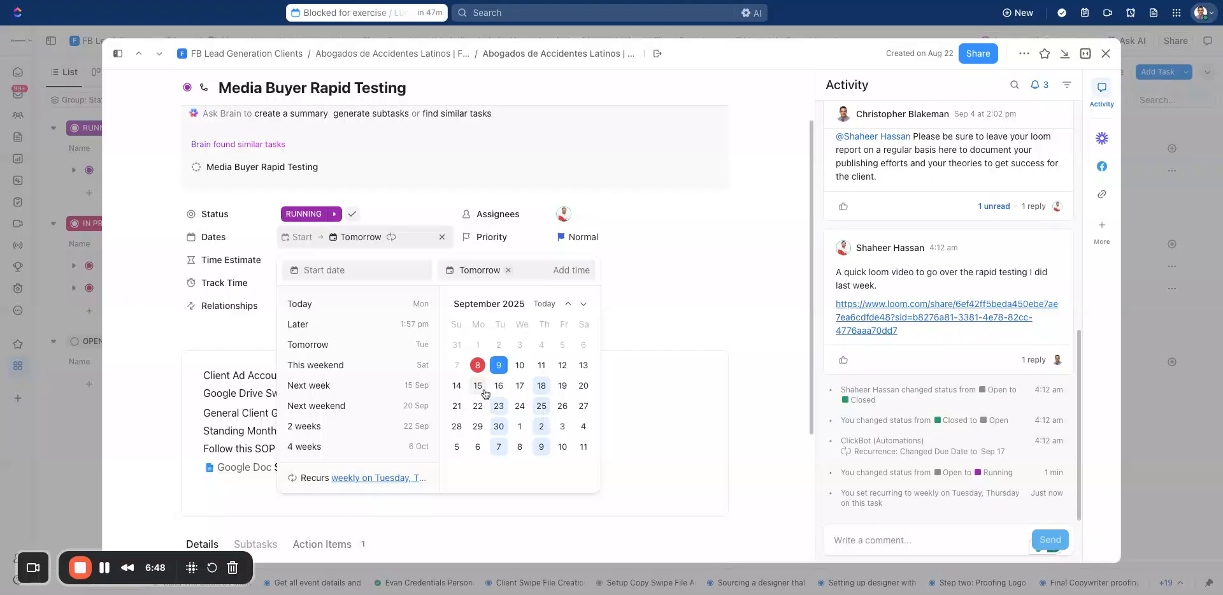
left_click(499, 365)
left_click(696, 293)
- Remove the Media Buyer Rapid Testing subtask's recurrence and set it up again as a custom weekly repeat on Tuesday and Thursday
left_click(368, 238)
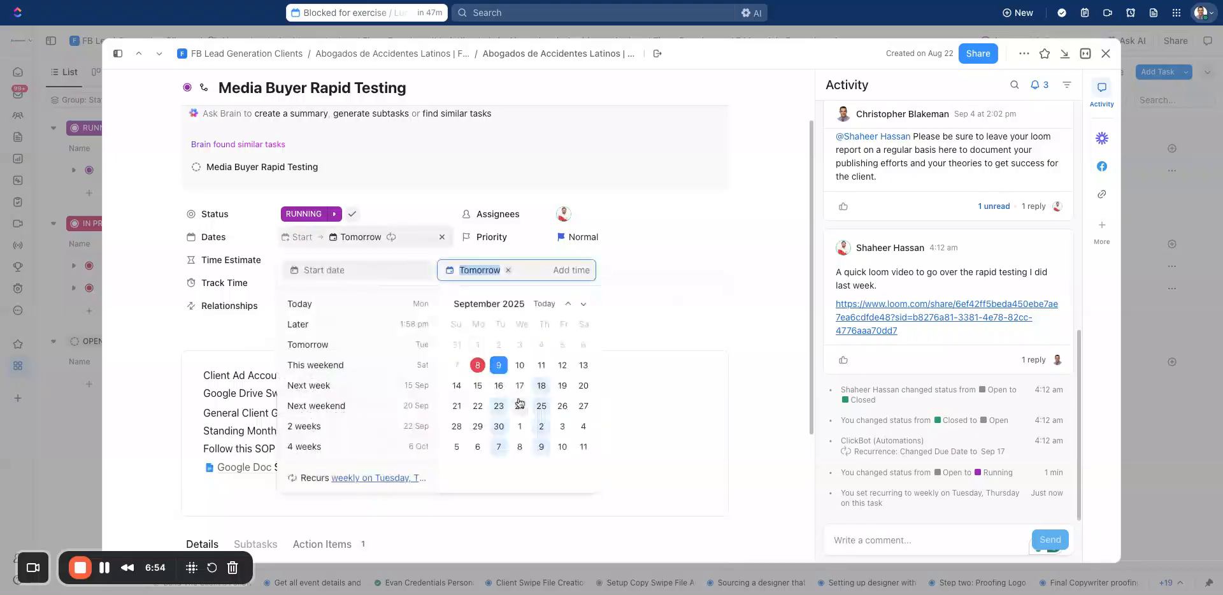
left_click(324, 478)
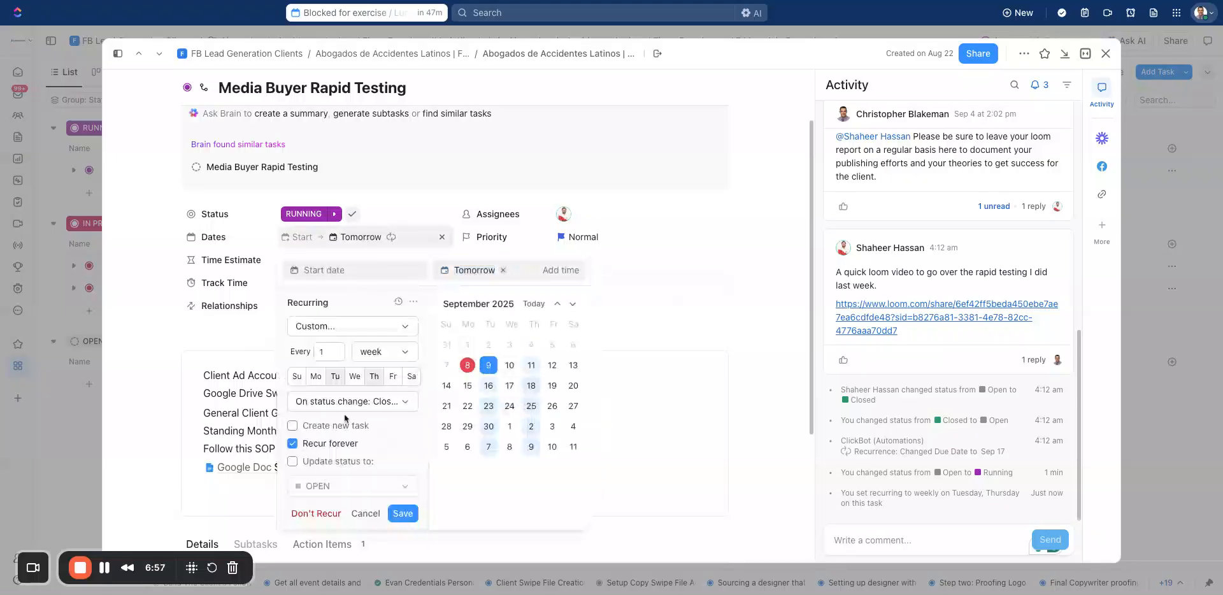
left_click(321, 514)
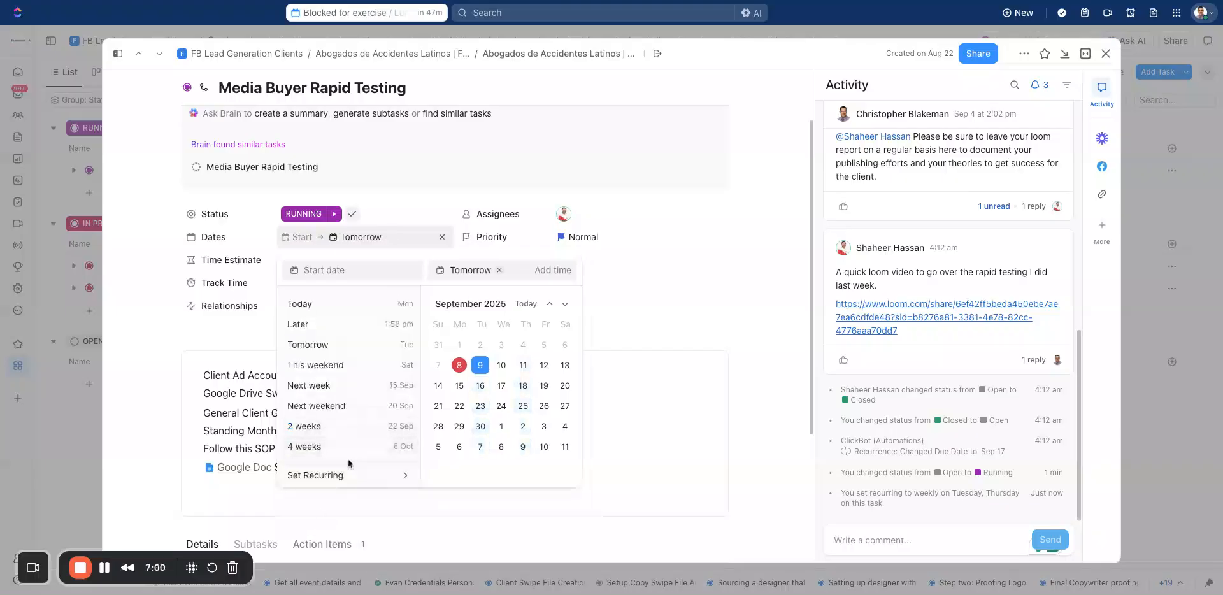
left_click(351, 474)
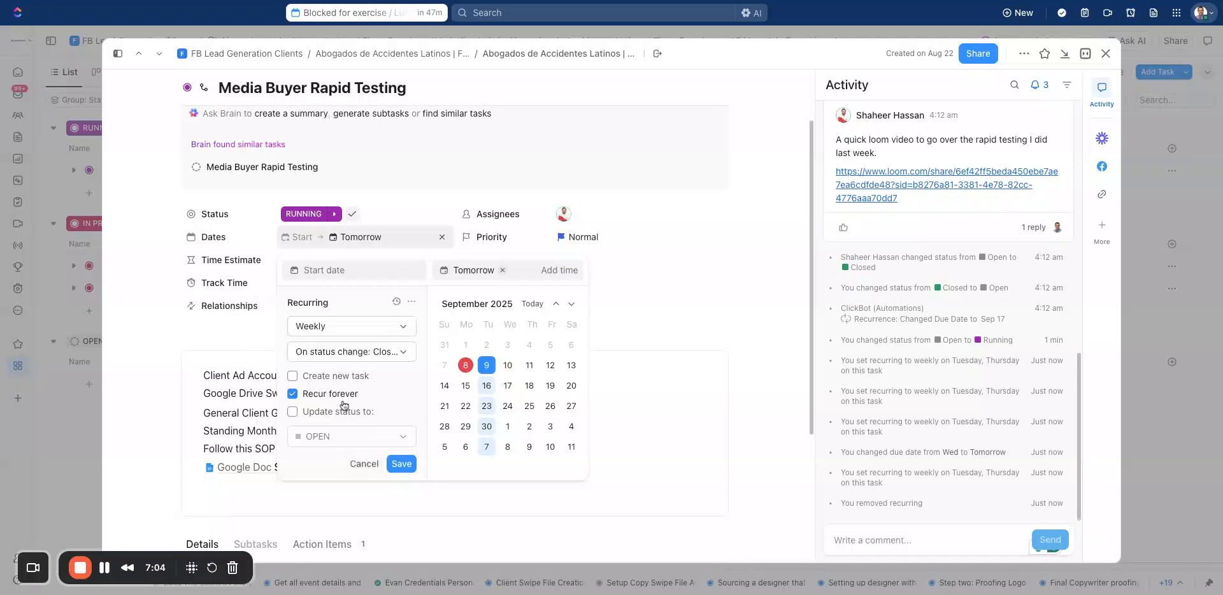
left_click(384, 329)
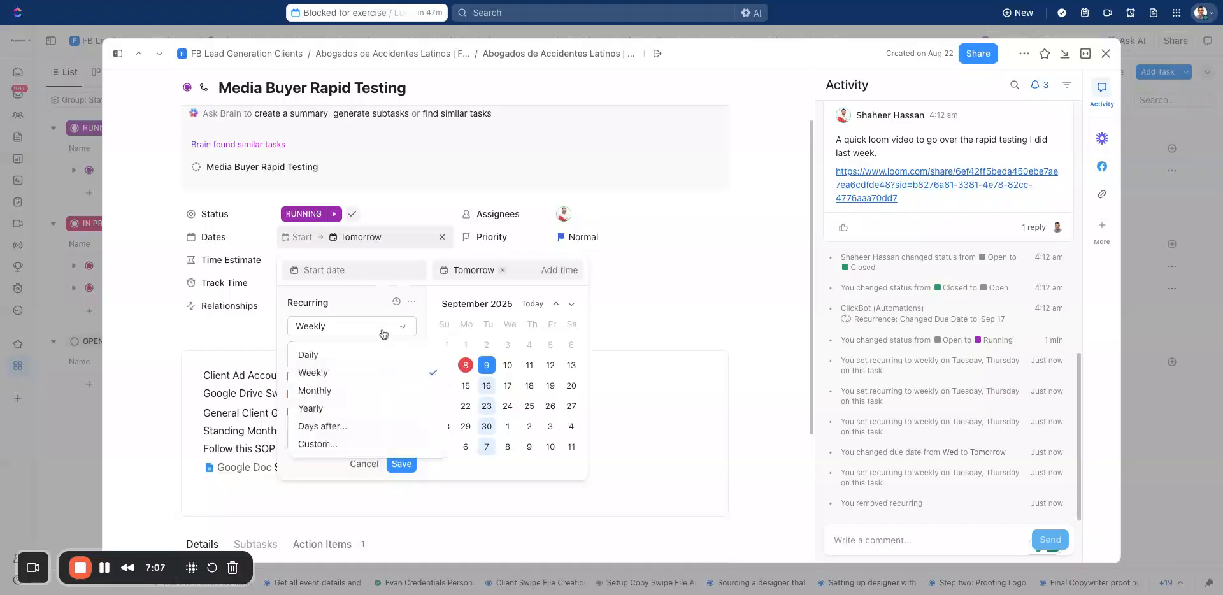
left_click(348, 441)
left_click(373, 377)
left_click(403, 514)
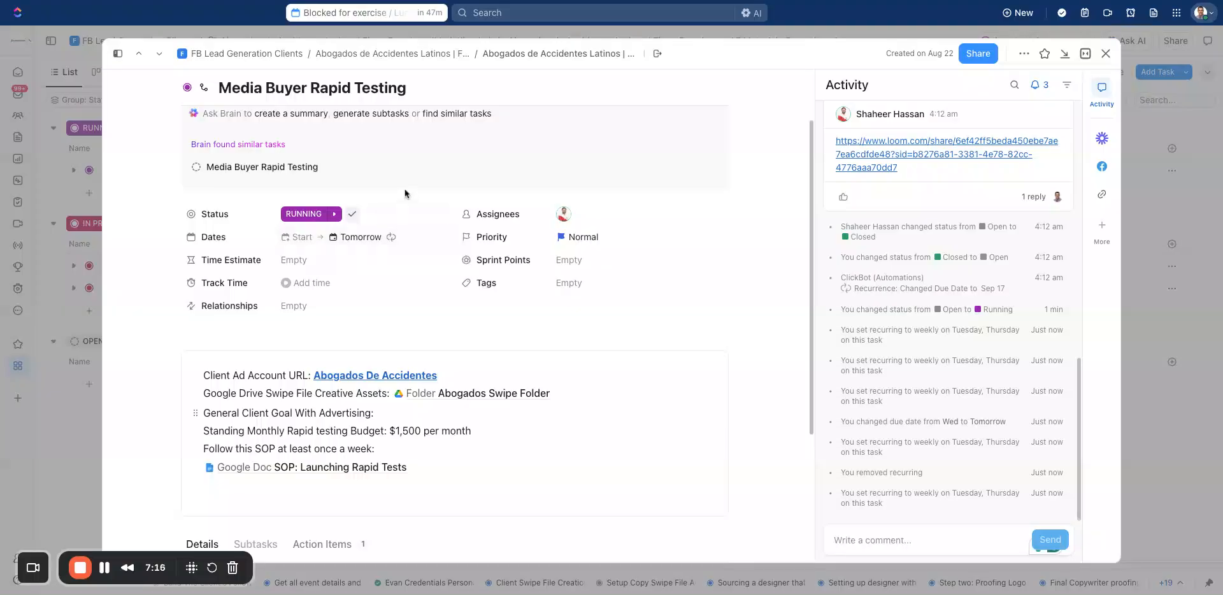
- Go up to the parent Meta Media Buyer Workflows task and show its list of subtasks
scroll(905, 363, "up", 10)
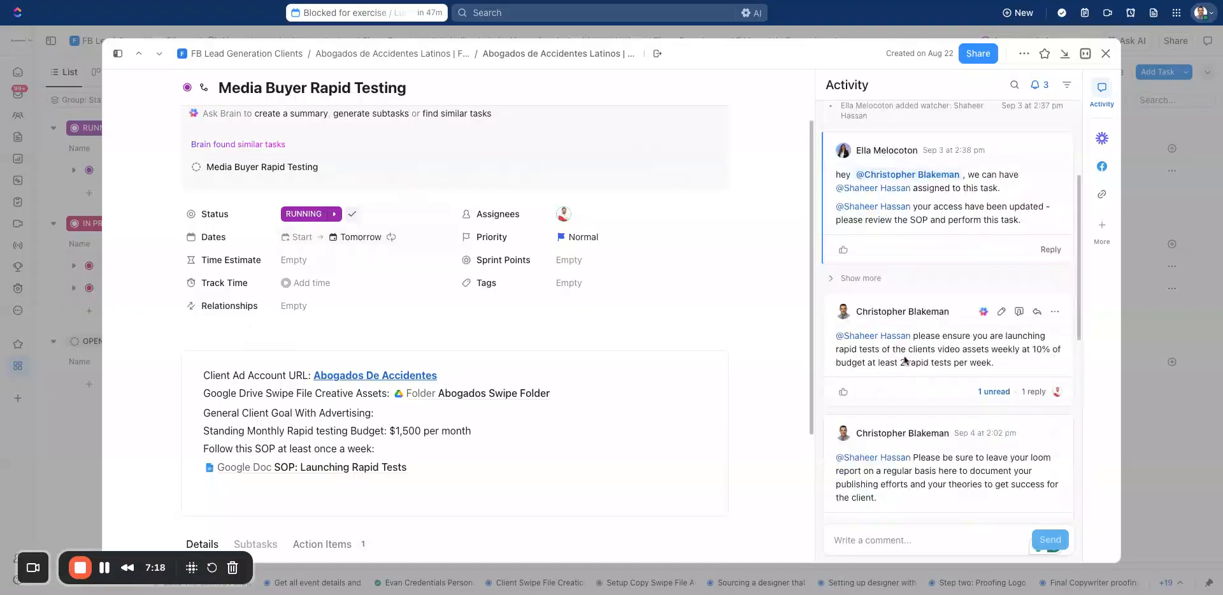
scroll(746, 297, "up", 3)
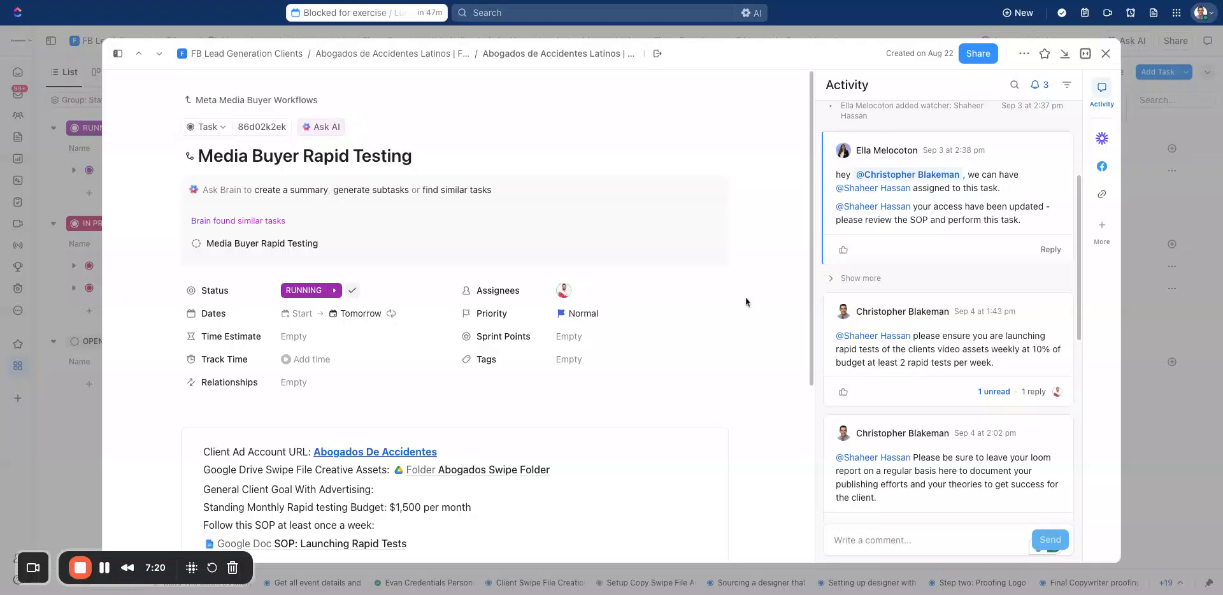
left_click(912, 541)
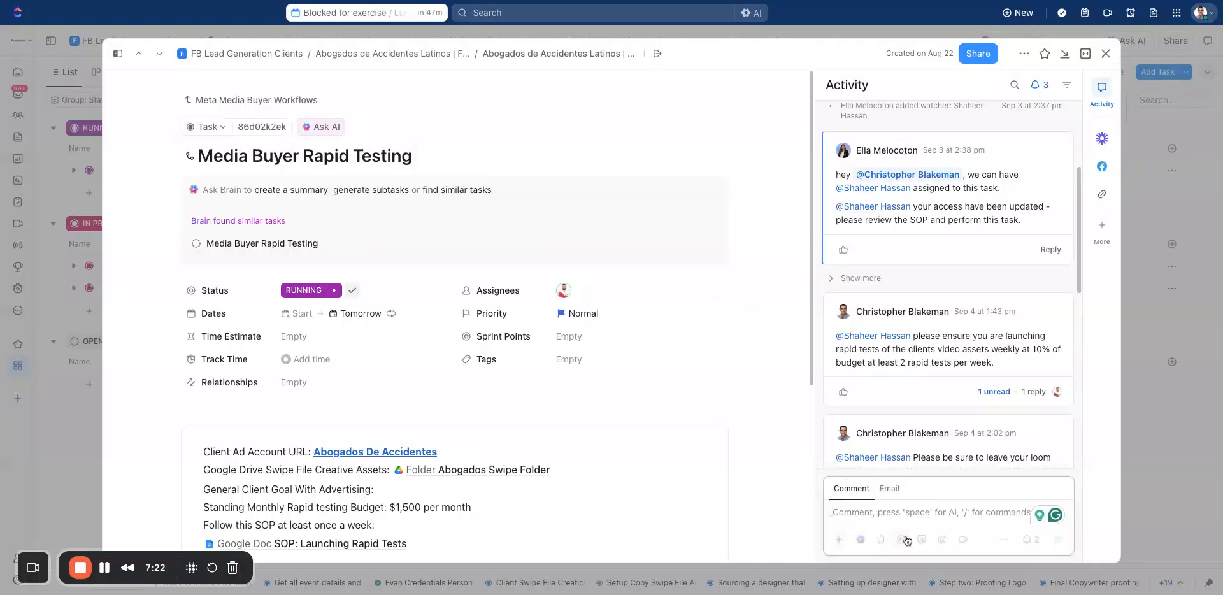
left_click(317, 102)
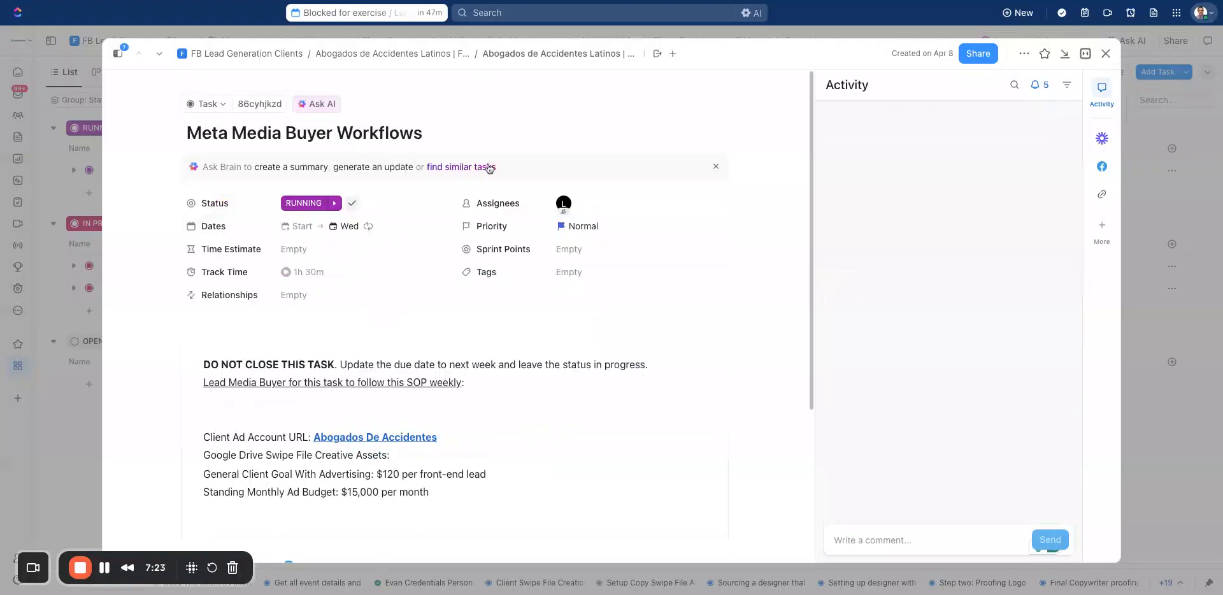
scroll(362, 279, "down", 5)
left_click(244, 248)
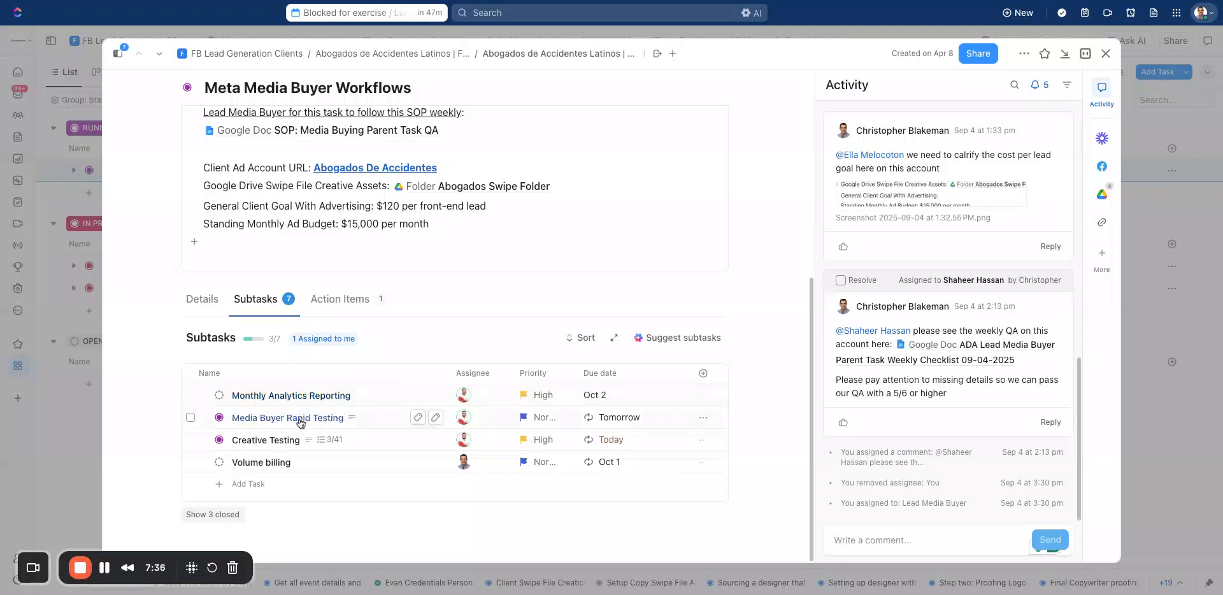
- Set the Monthly Analytics Reporting subtask's status to Running and its due date to 10/1/2025 with no start date
left_click(218, 396)
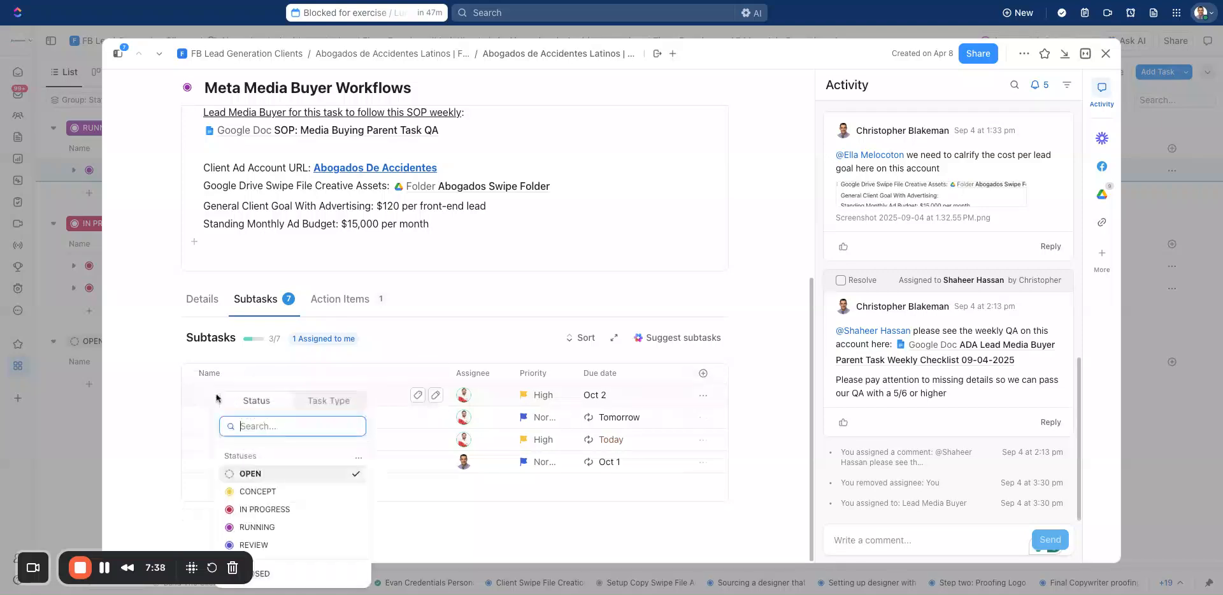
left_click(266, 528)
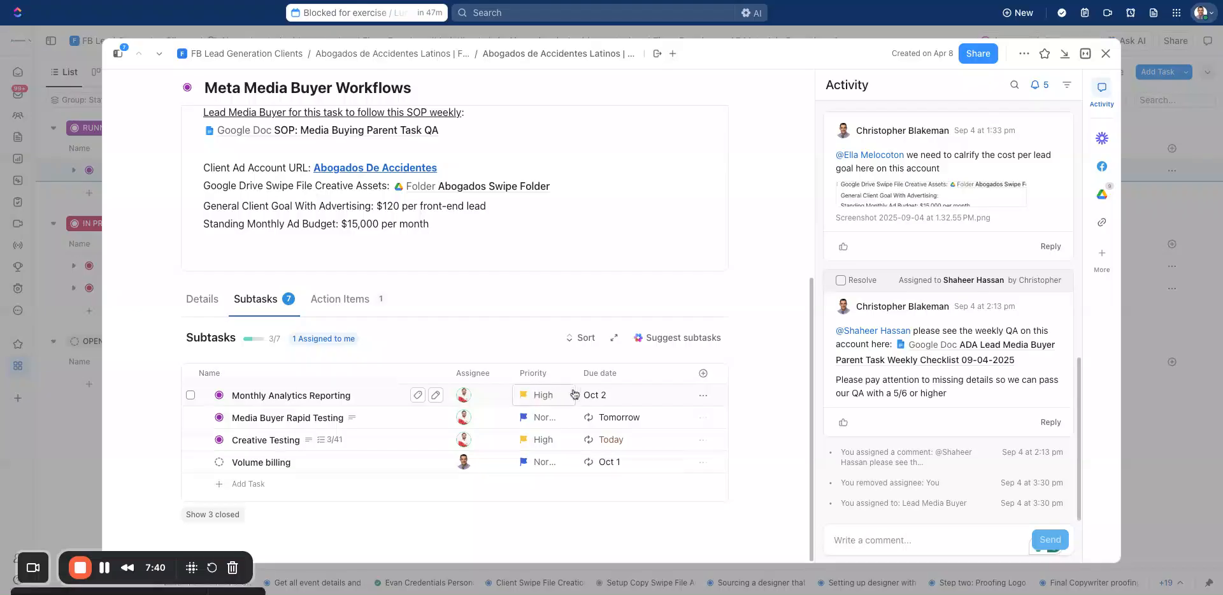
left_click(599, 395)
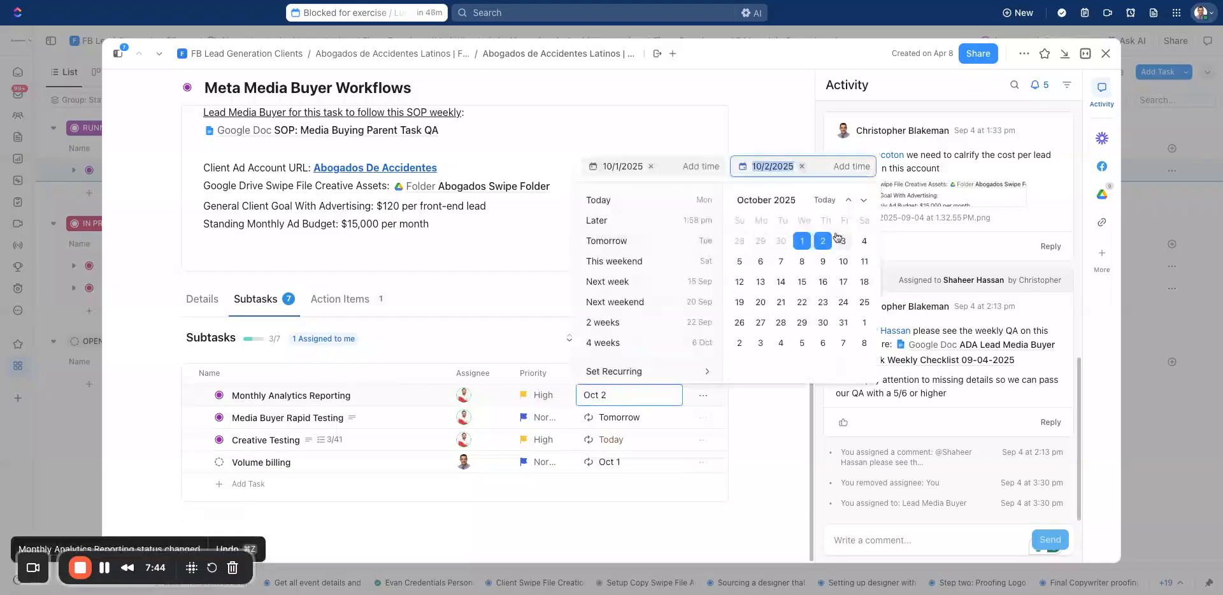
left_click(651, 166)
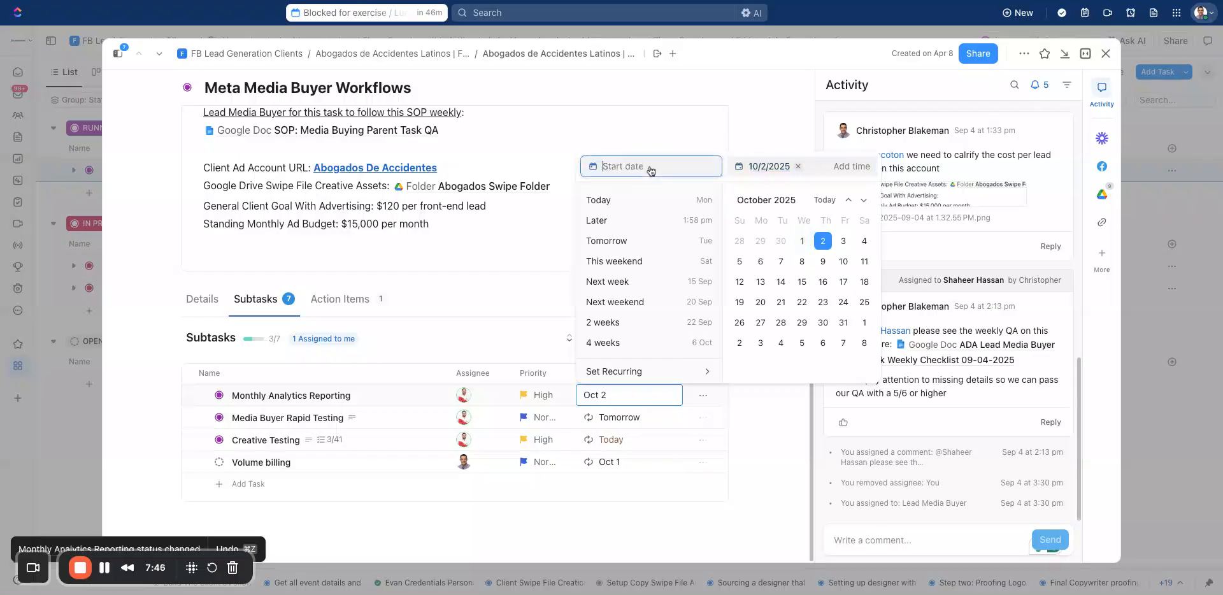
left_click(802, 241)
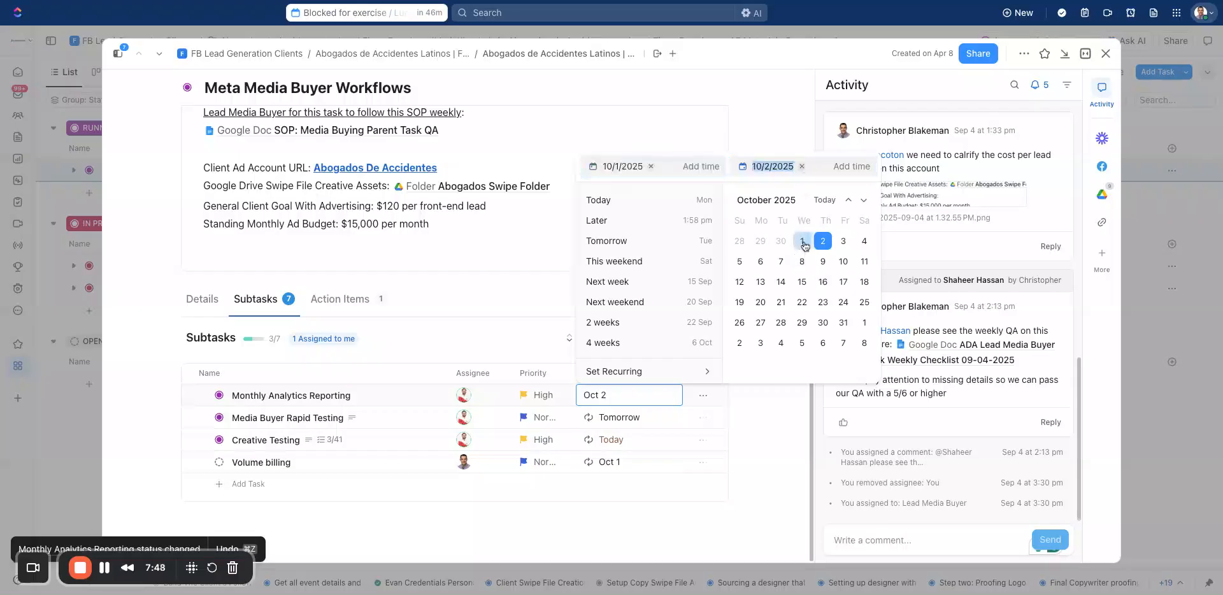
left_click(651, 166)
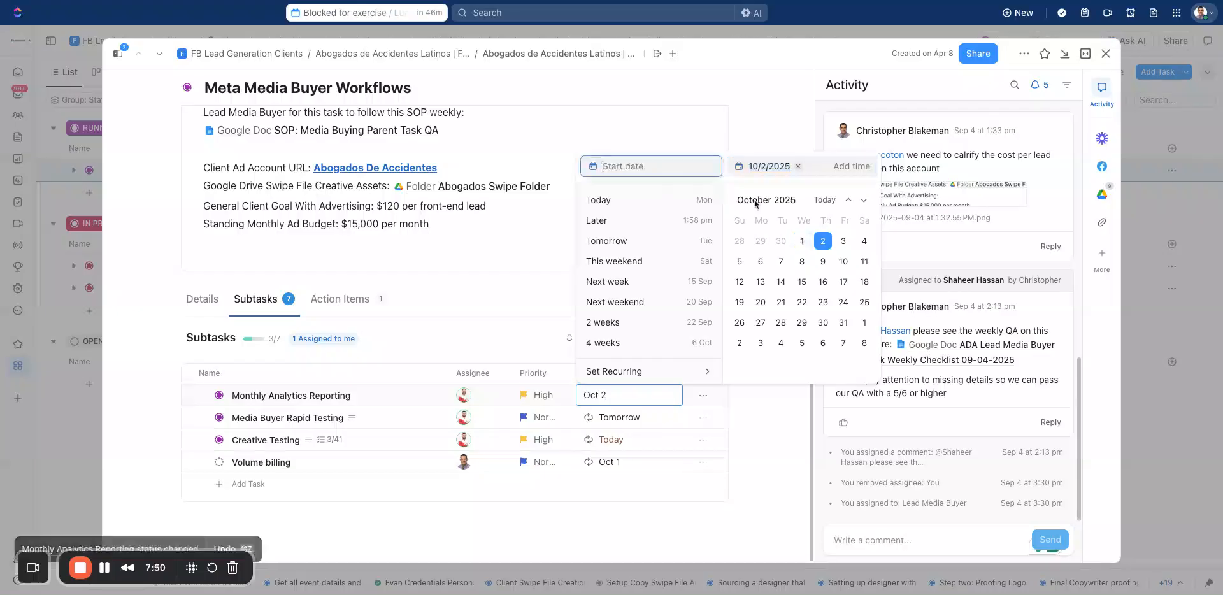
left_click(798, 166)
left_click(802, 240)
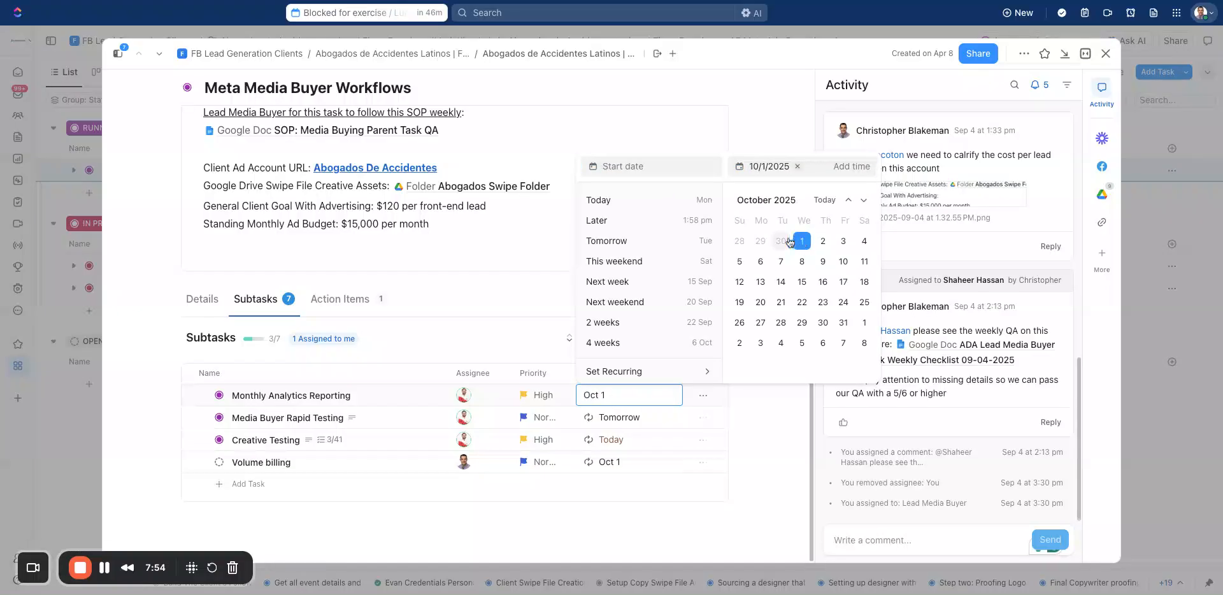
- Make the Monthly Analytics Reporting subtask recur monthly on the same day each month
left_click(630, 371)
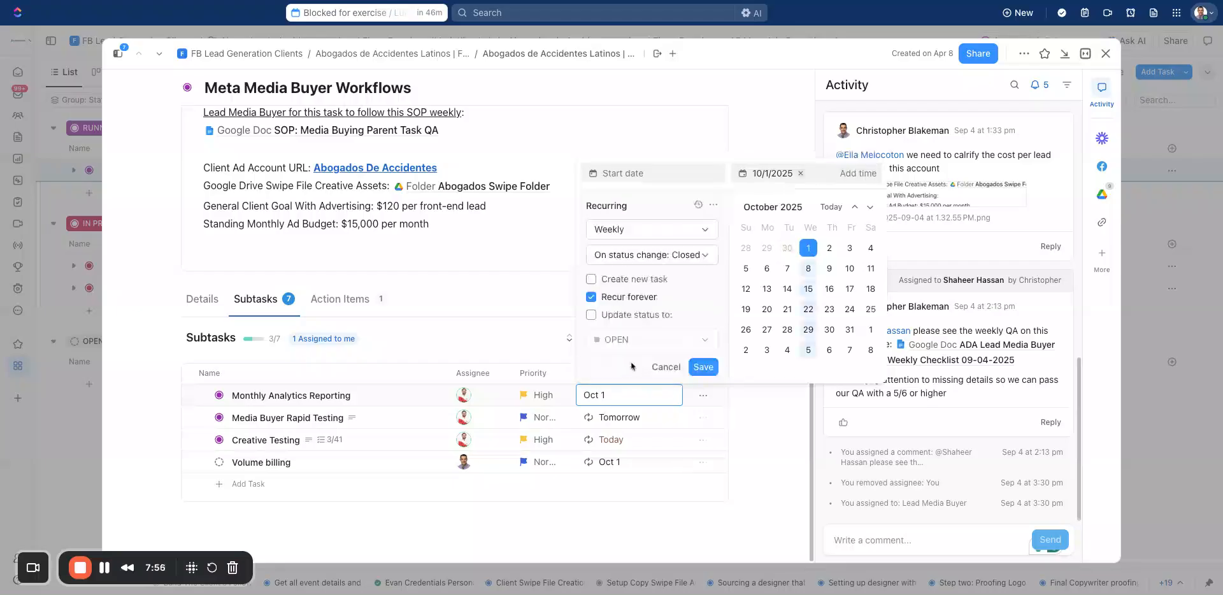
left_click(653, 230)
left_click(613, 293)
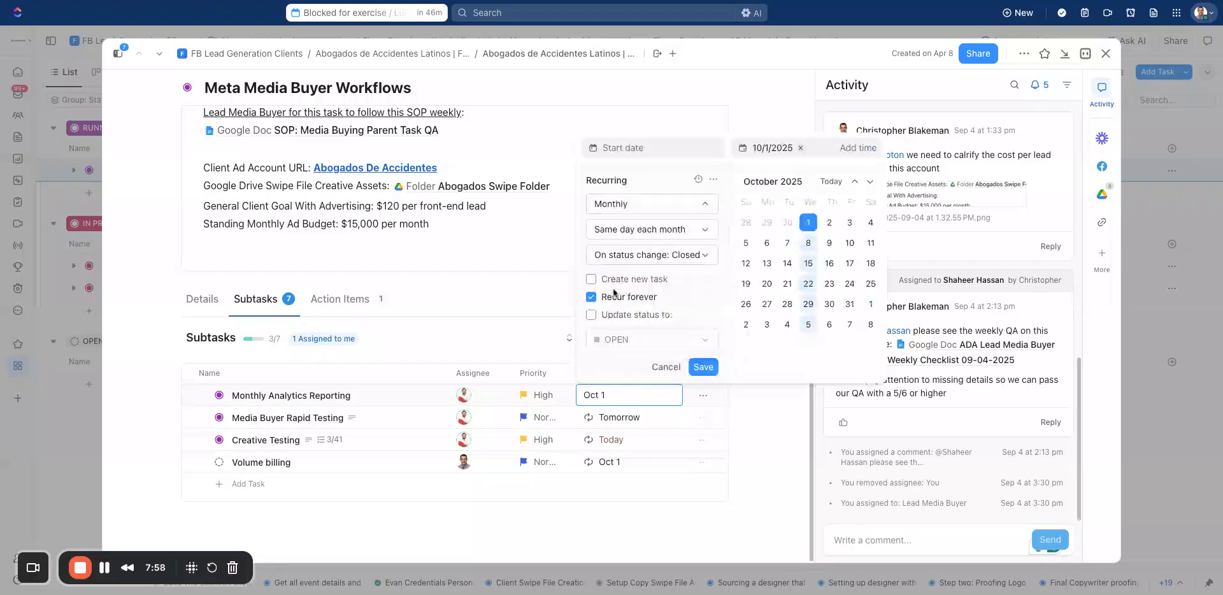
left_click(704, 367)
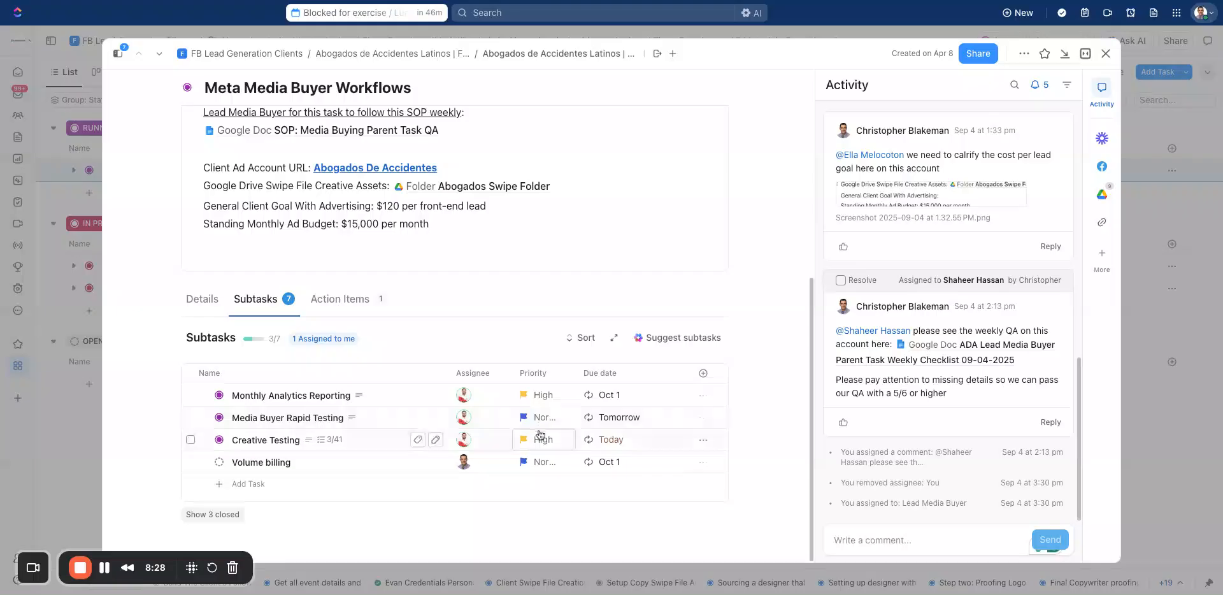
- Set the priority of Monthly Analytics Reporting to Normal and of Media Buyer Rapid Testing to High
left_click(539, 398)
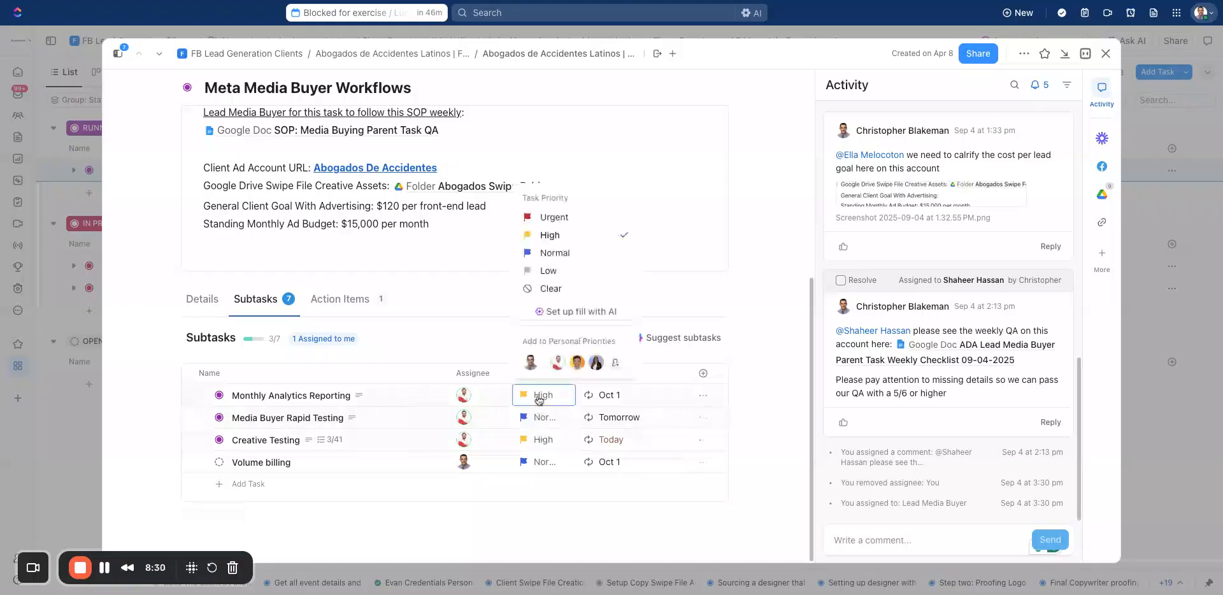
left_click(538, 253)
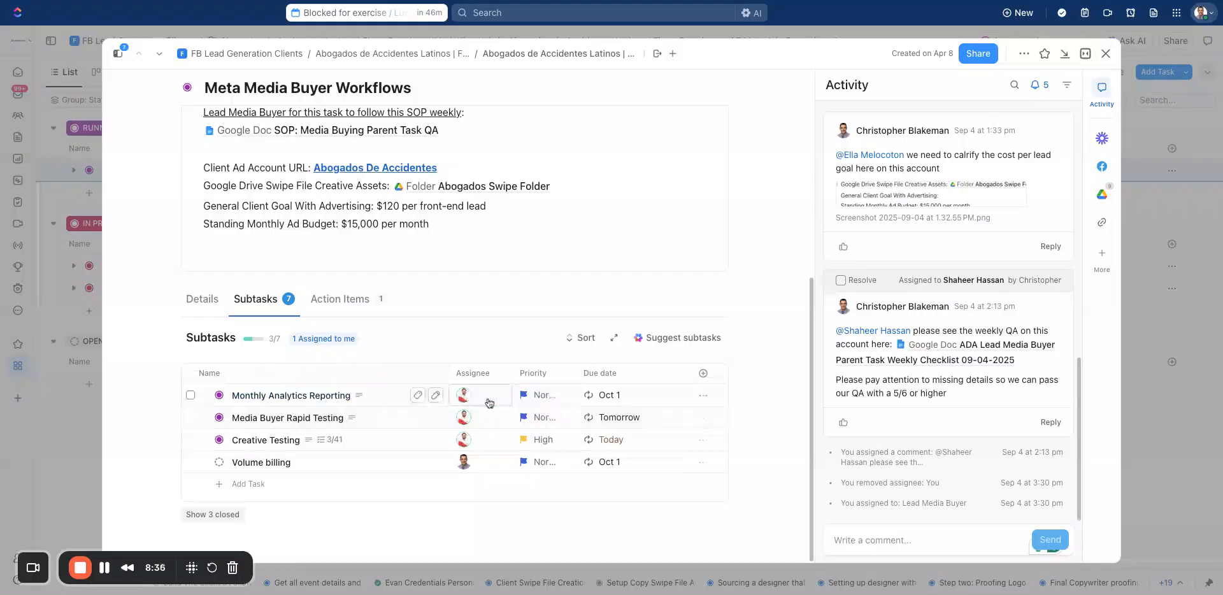
left_click(528, 397)
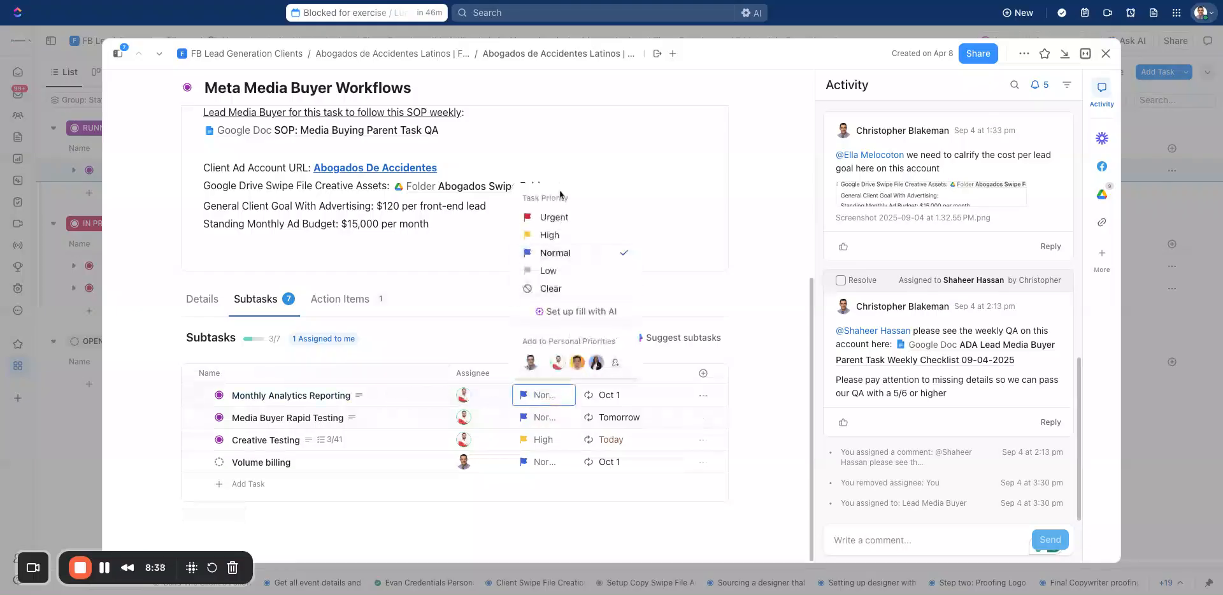
left_click(544, 395)
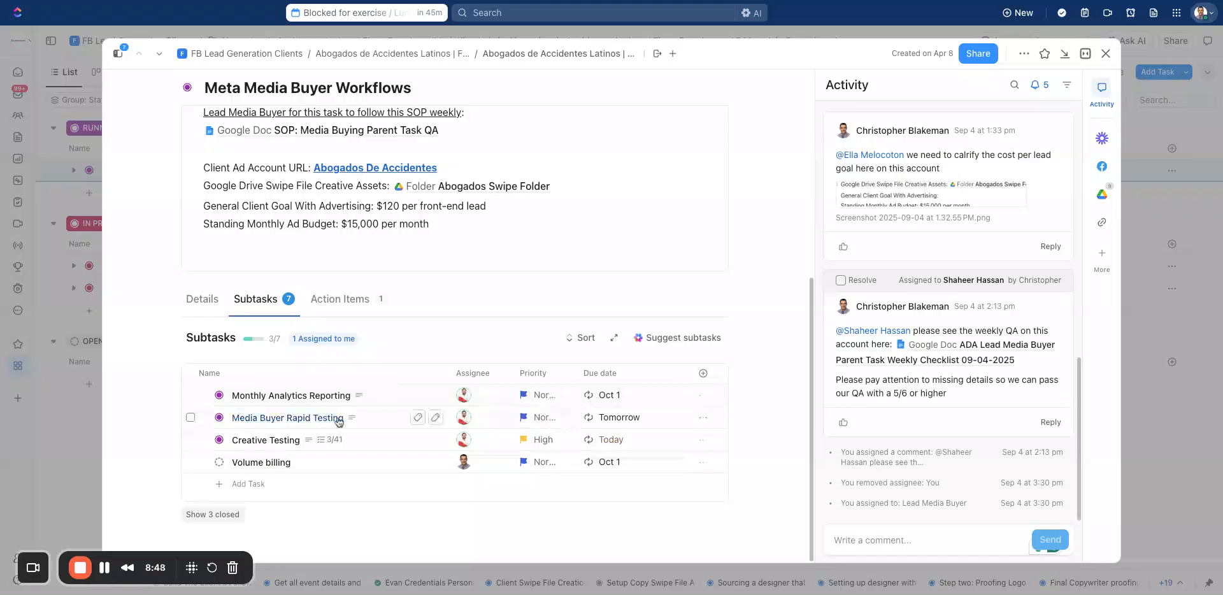
left_click(534, 420)
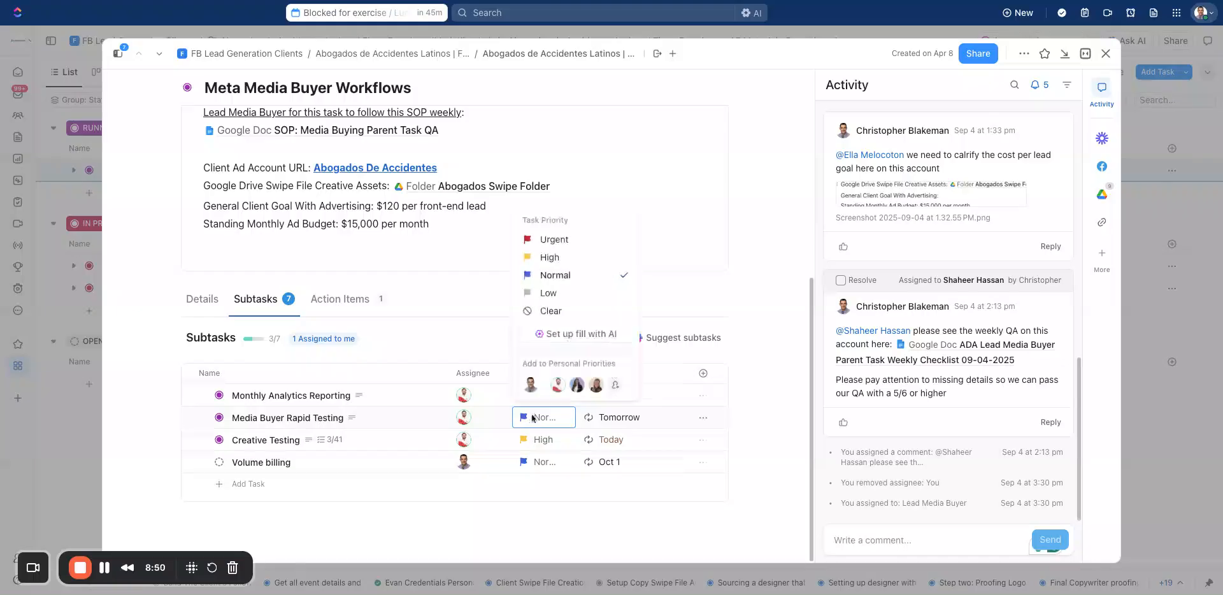
left_click(550, 257)
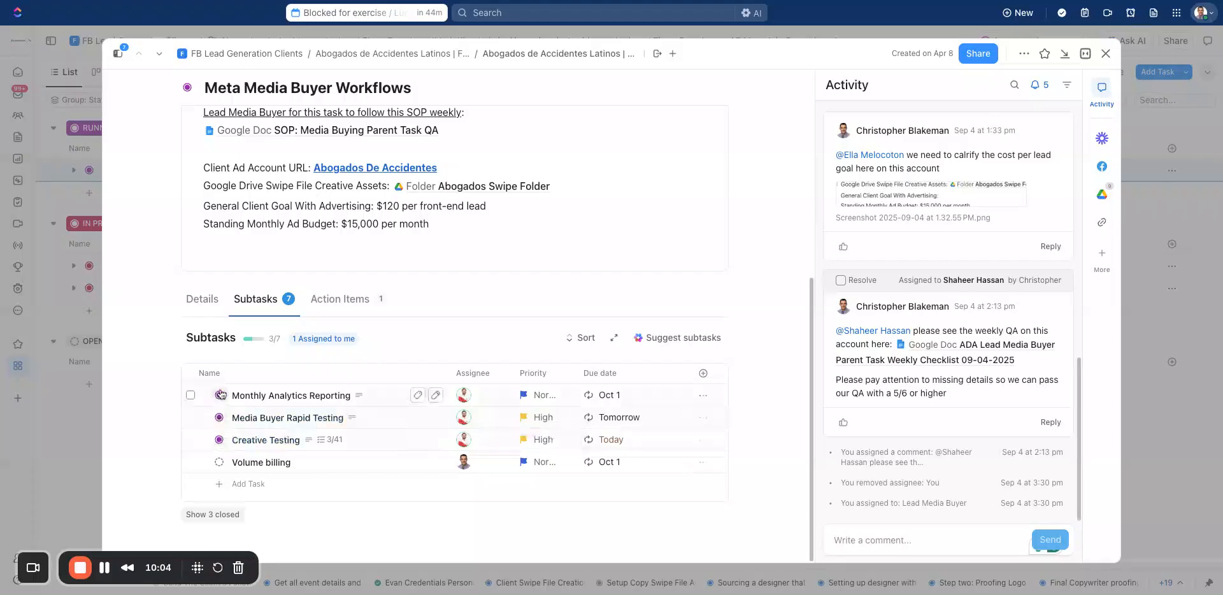
- Open the Media Buyer Rapid Testing subtask and inspect its due date calendar, recurrence and available statuses without changing them
left_click(287, 418)
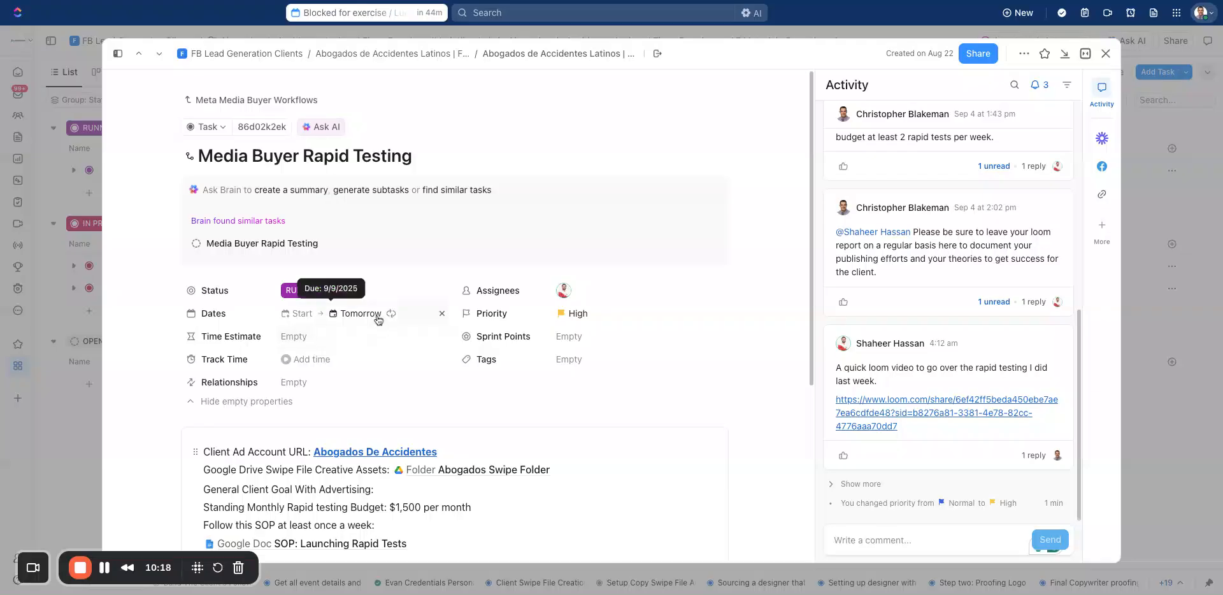
left_click(354, 314)
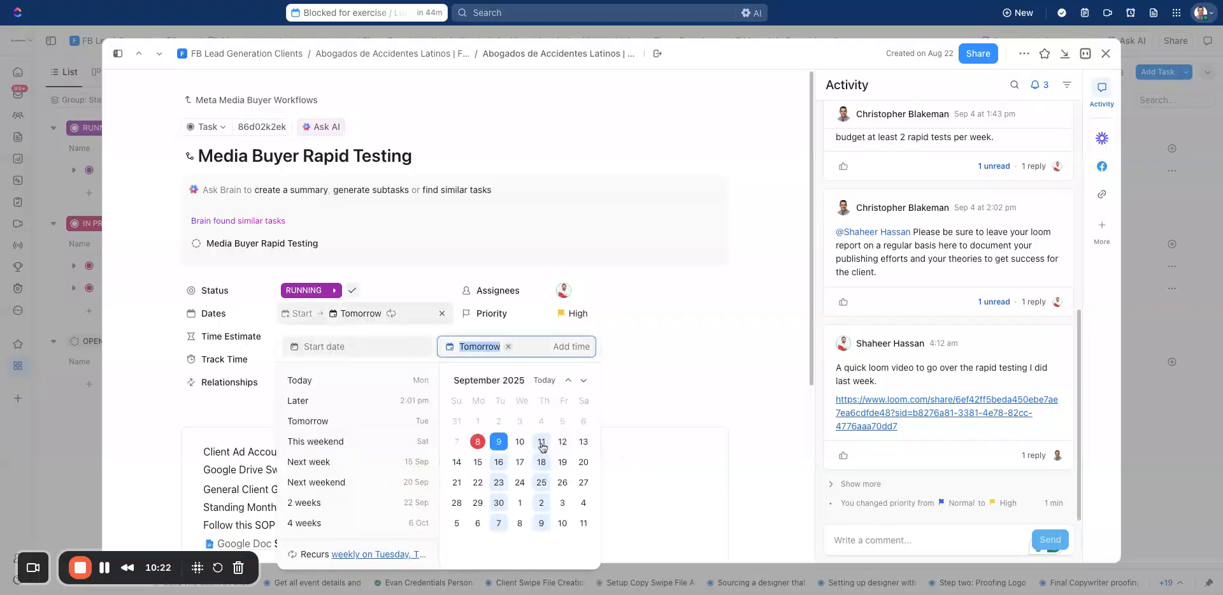
left_click(729, 345)
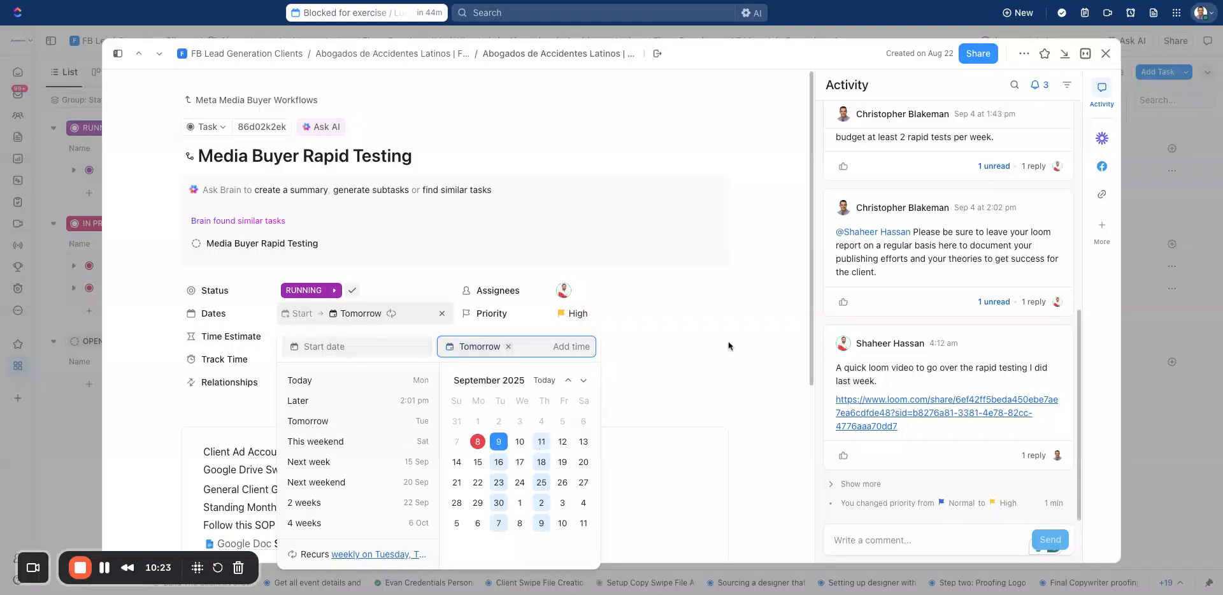
left_click(306, 298)
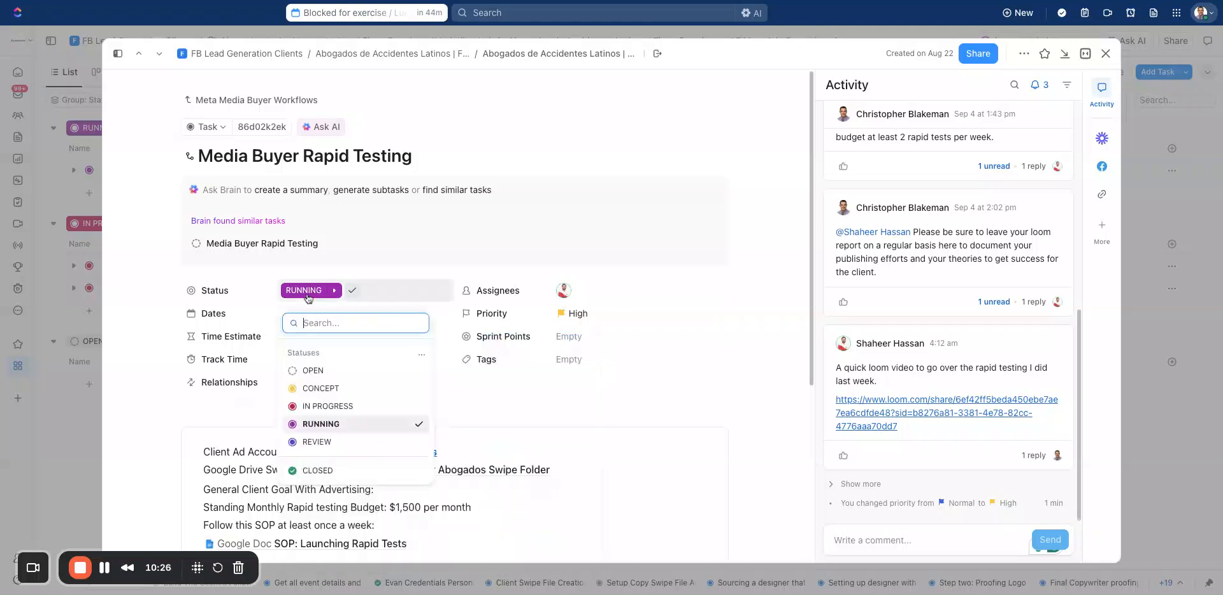
left_click(691, 386)
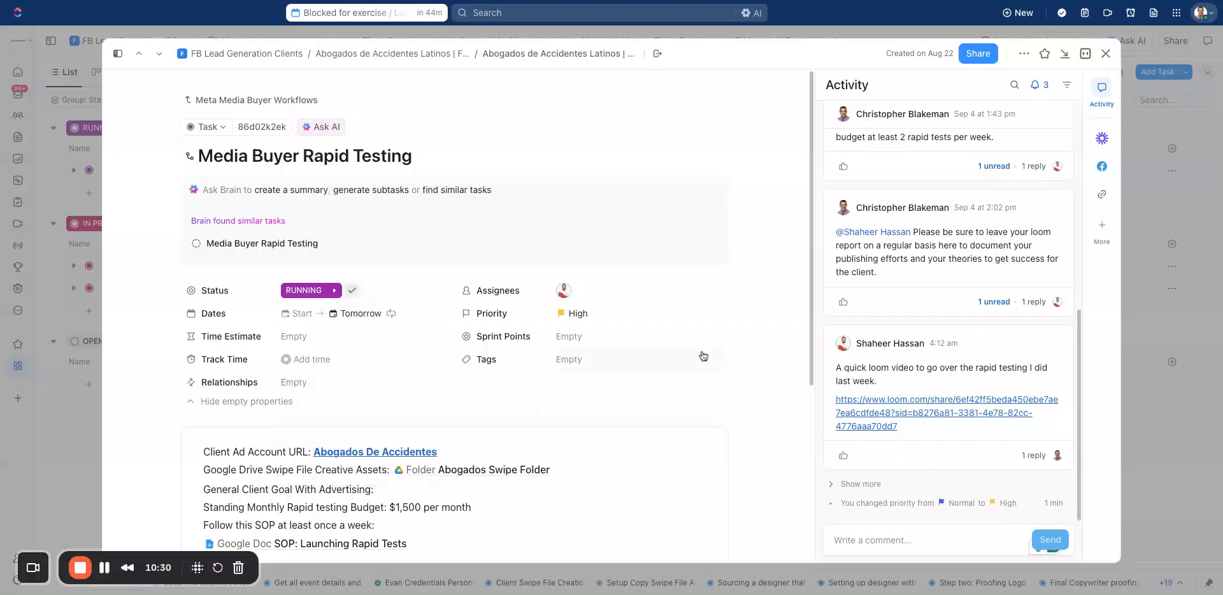
- Set the Media Buyer Rapid Testing status to Review, and return it to Running
left_click(305, 291)
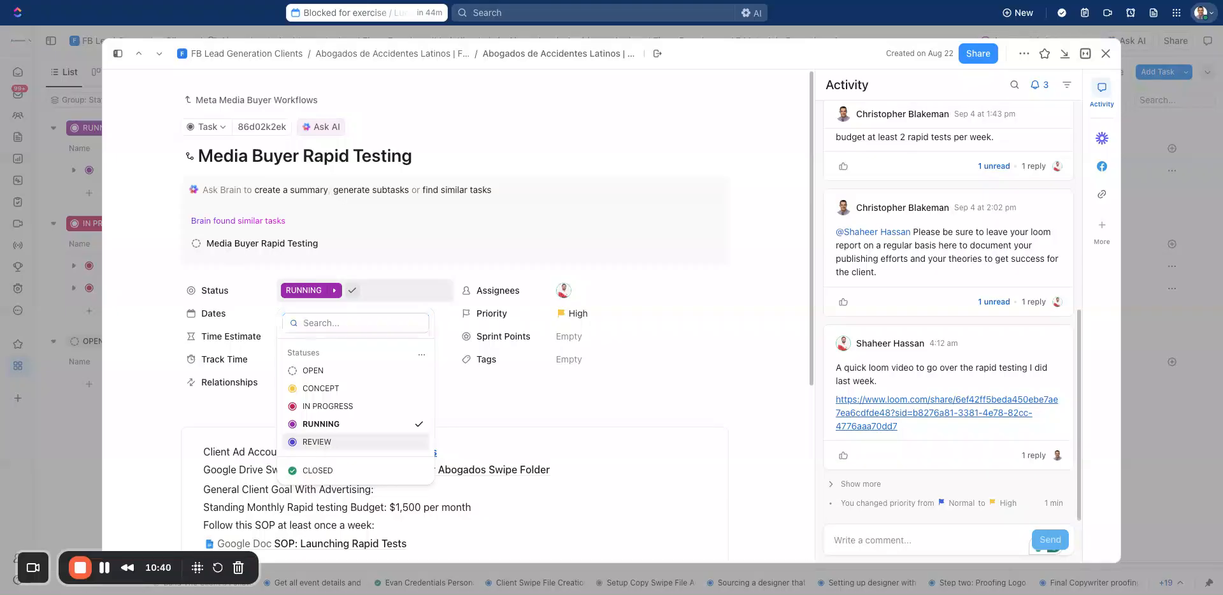
left_click(317, 441)
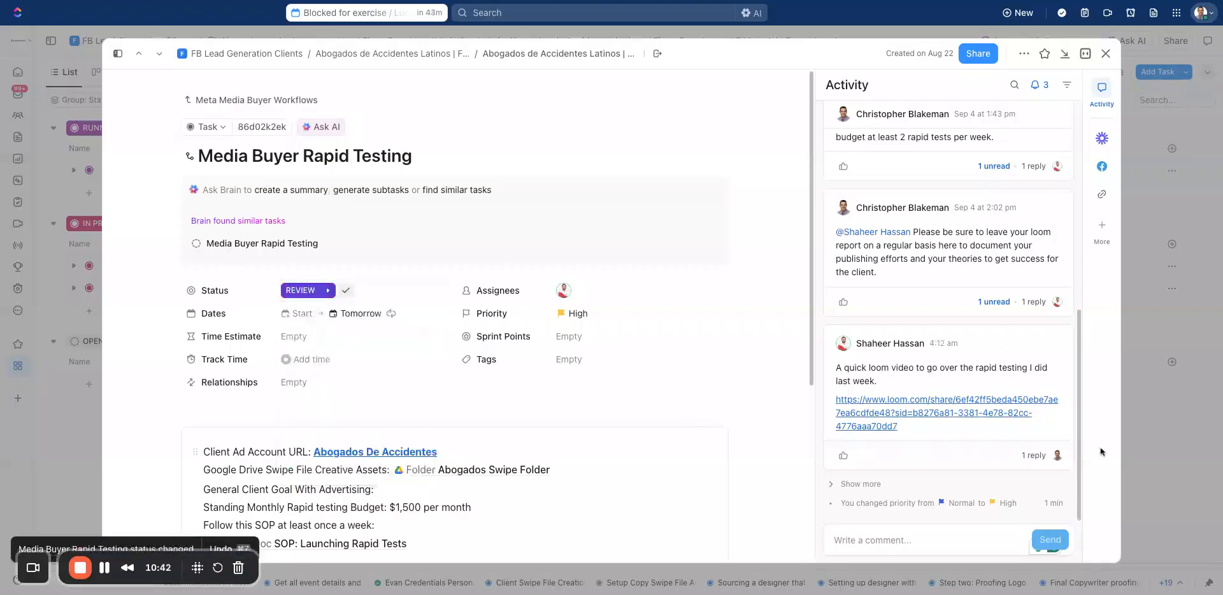
left_click(313, 290)
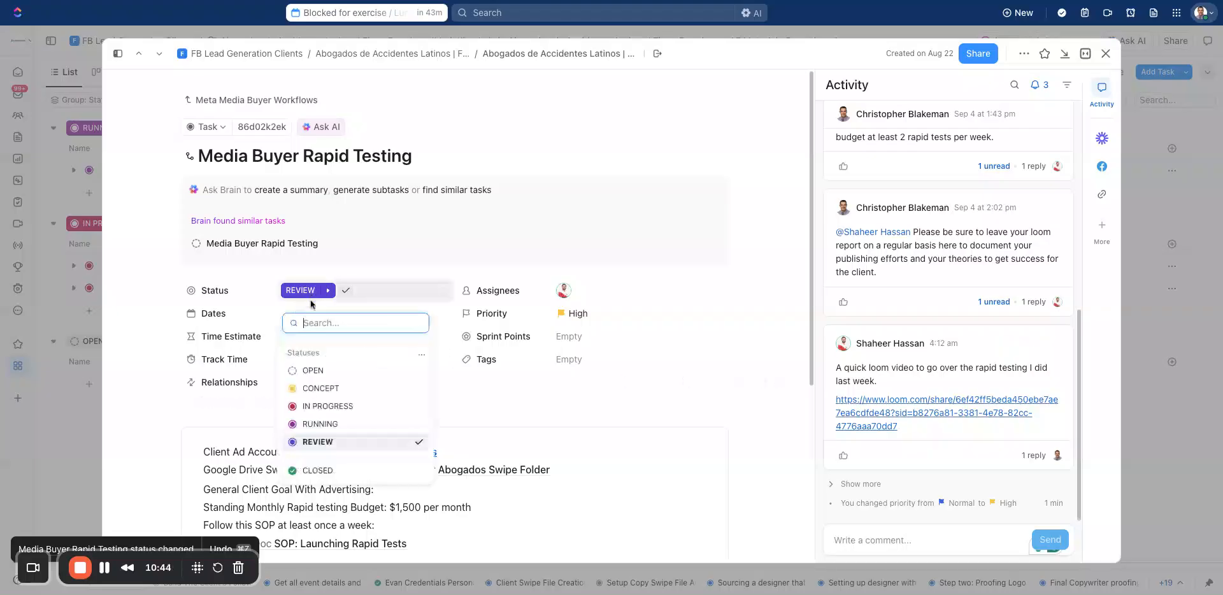
left_click(334, 426)
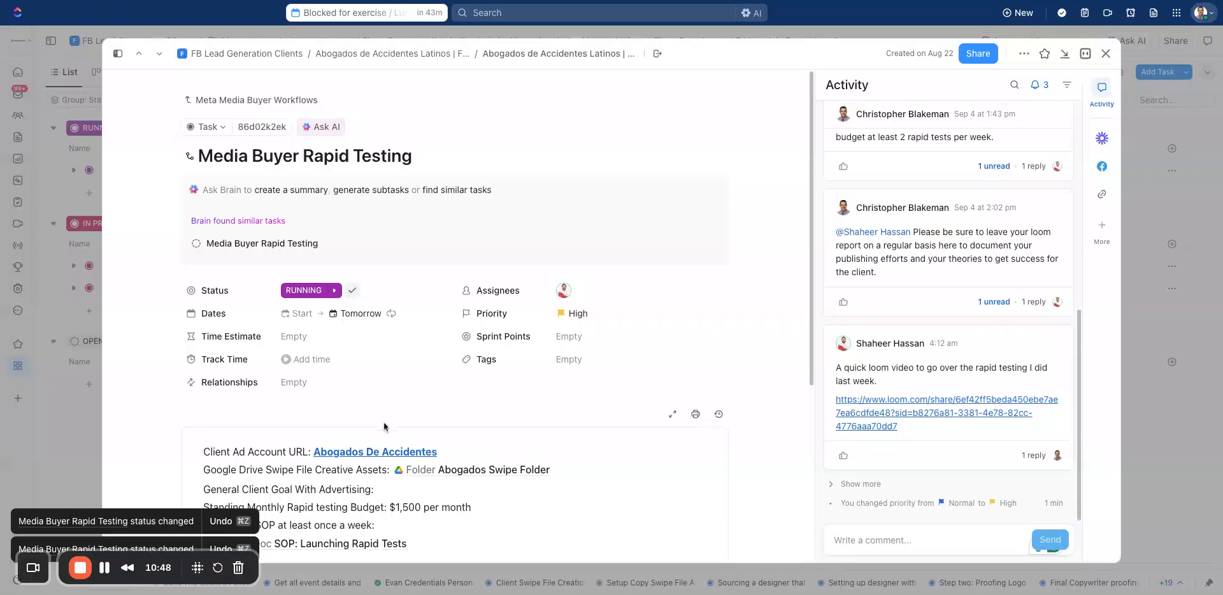
- Recheck the status choices of Media Buyer Rapid Testing and its recurring due date schedule, leaving both as they are
left_click(312, 290)
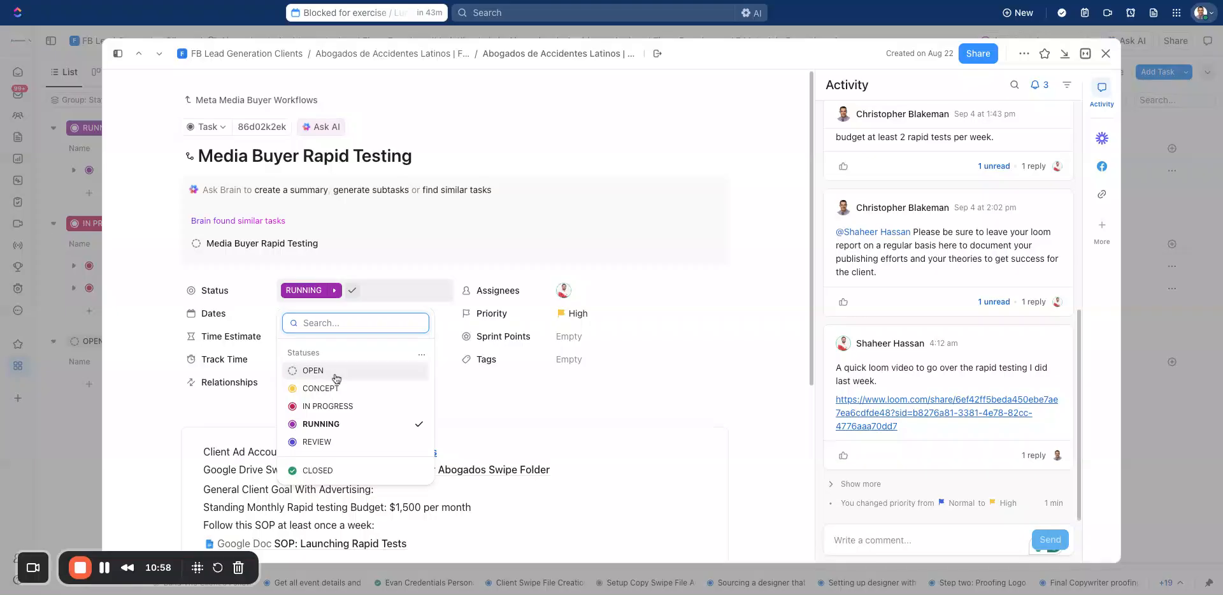
left_click(496, 402)
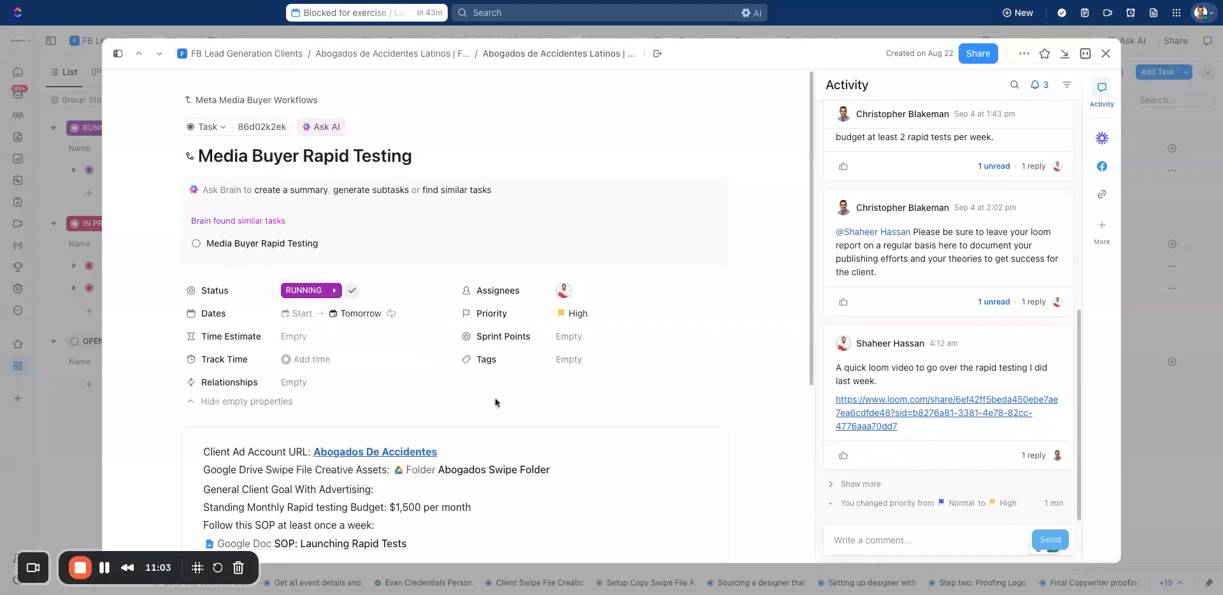
left_click(315, 291)
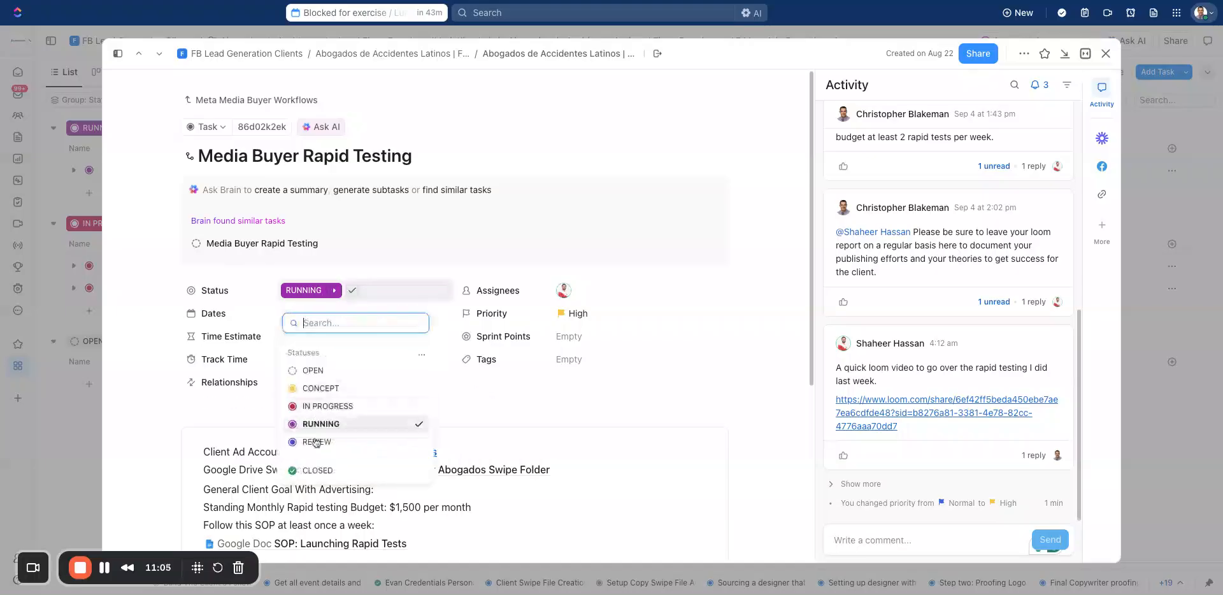
left_click(472, 399)
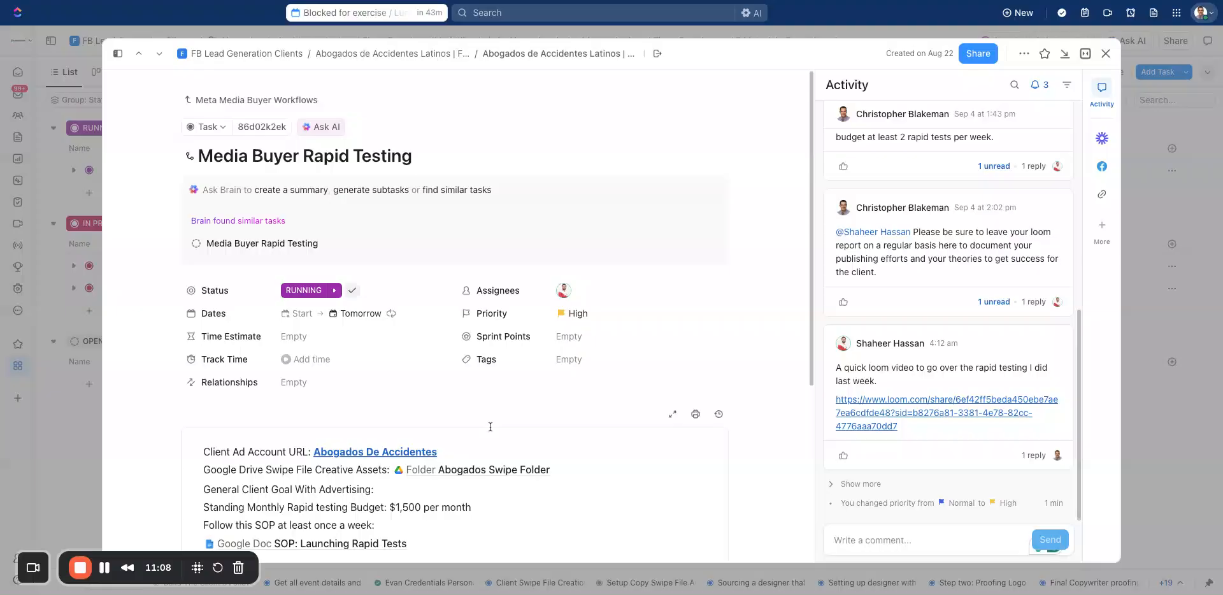
left_click(358, 314)
left_click(754, 401)
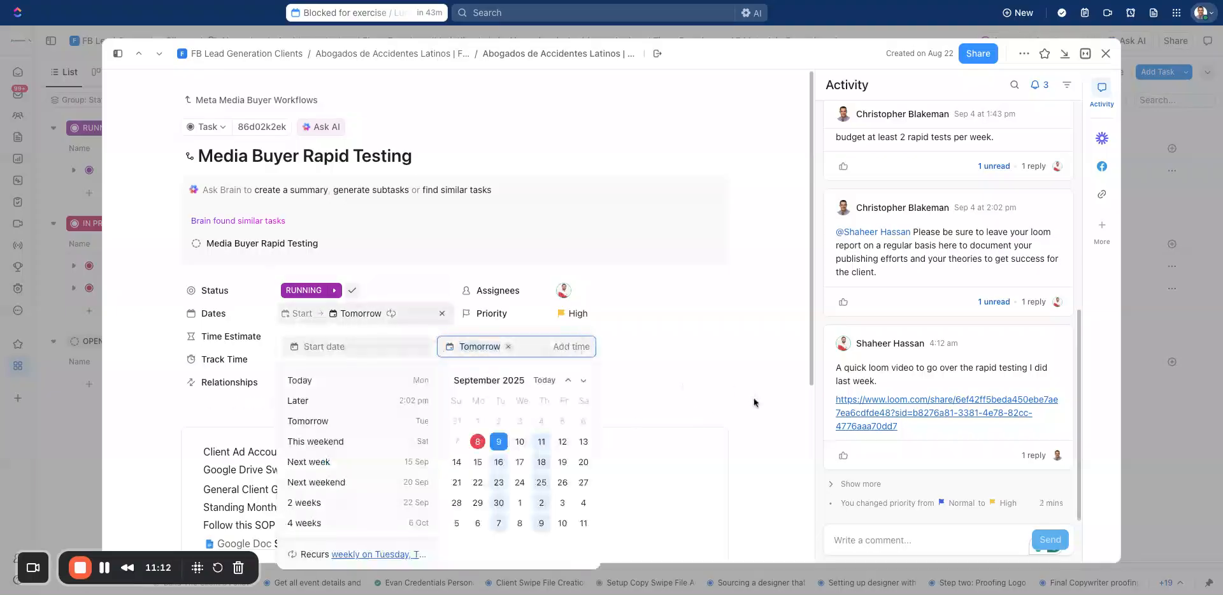